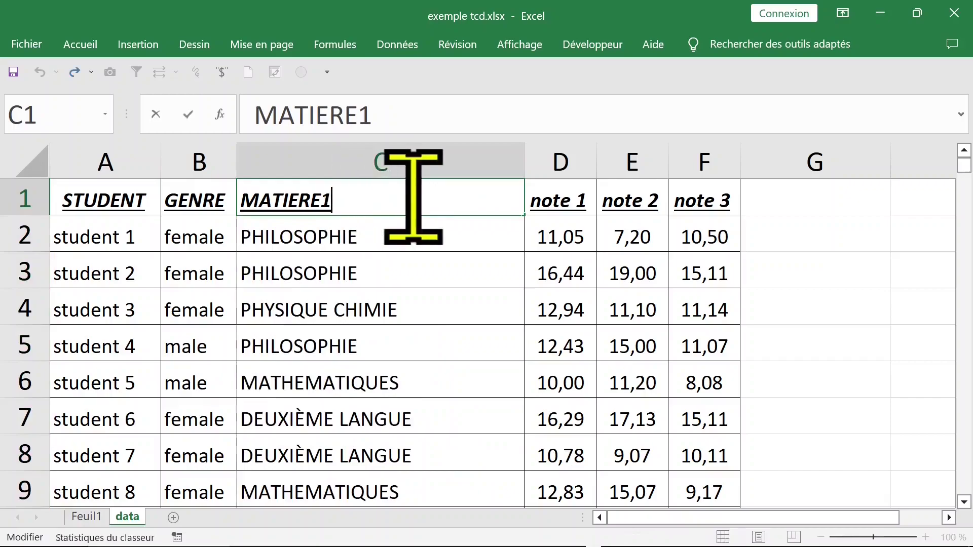
- Correct the header in cell C1 to read MATIERE
key("Return")
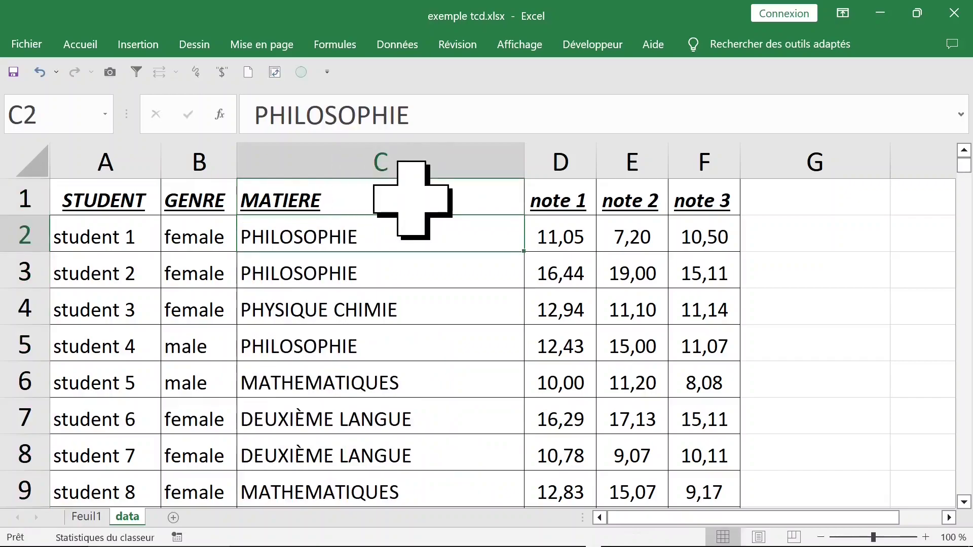
- Examine the GENRE, MATIERE and note columns of the student data on the data sheet
left_click(576, 199)
left_click(576, 170)
left_click(623, 163)
left_click(686, 162)
left_click(512, 243)
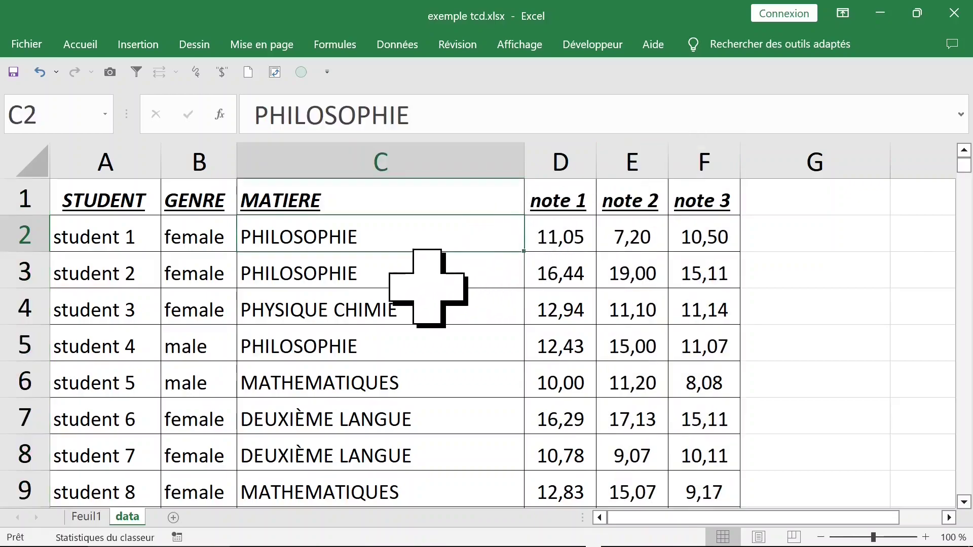
left_click(349, 299)
left_click(216, 244)
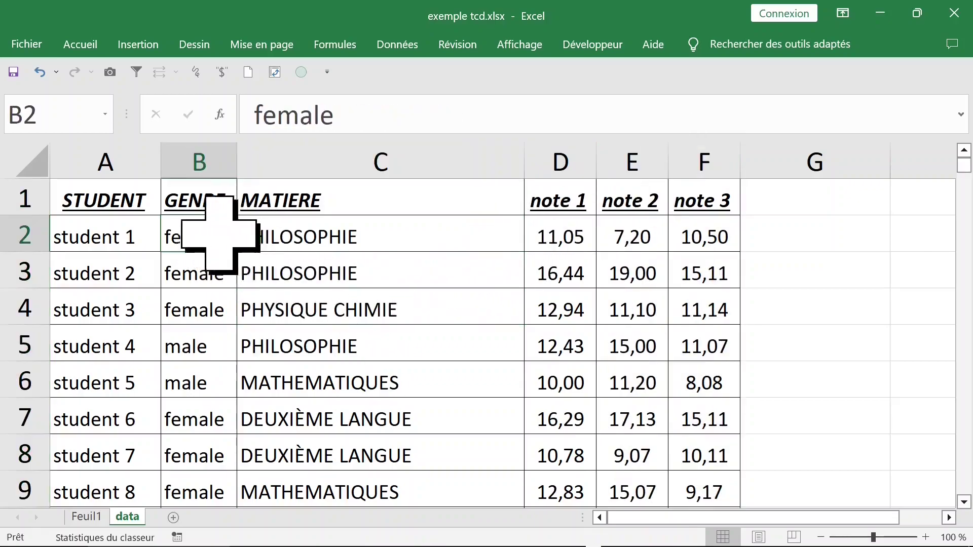
left_click(202, 169)
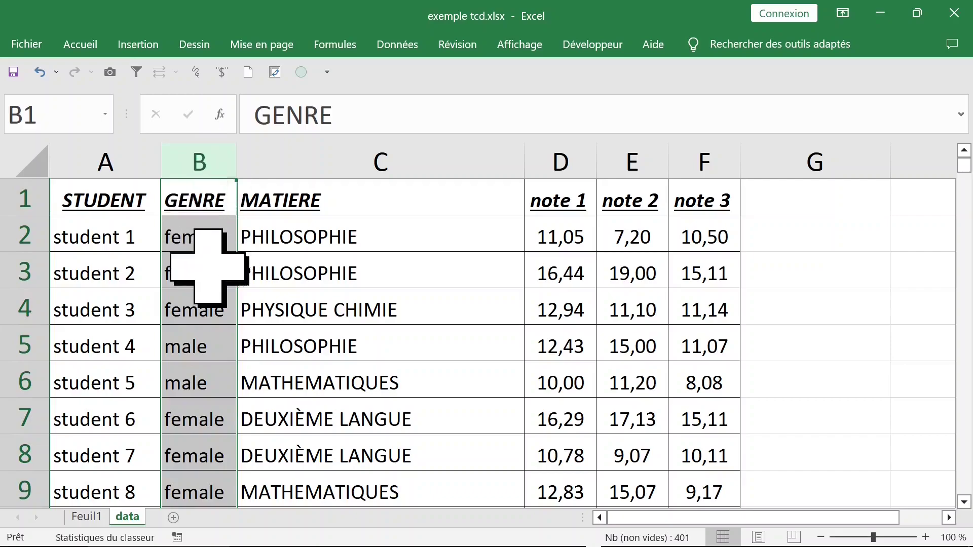
left_click(231, 272)
- Insert a pivot table based on the range data!$A$1:$F$401 in a new worksheet
left_click(286, 268)
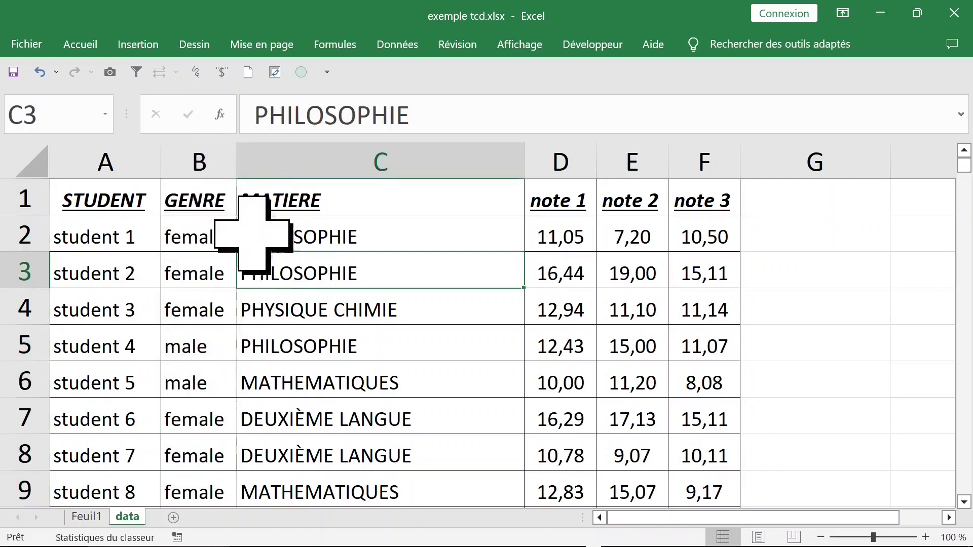
left_click(145, 44)
left_click(30, 102)
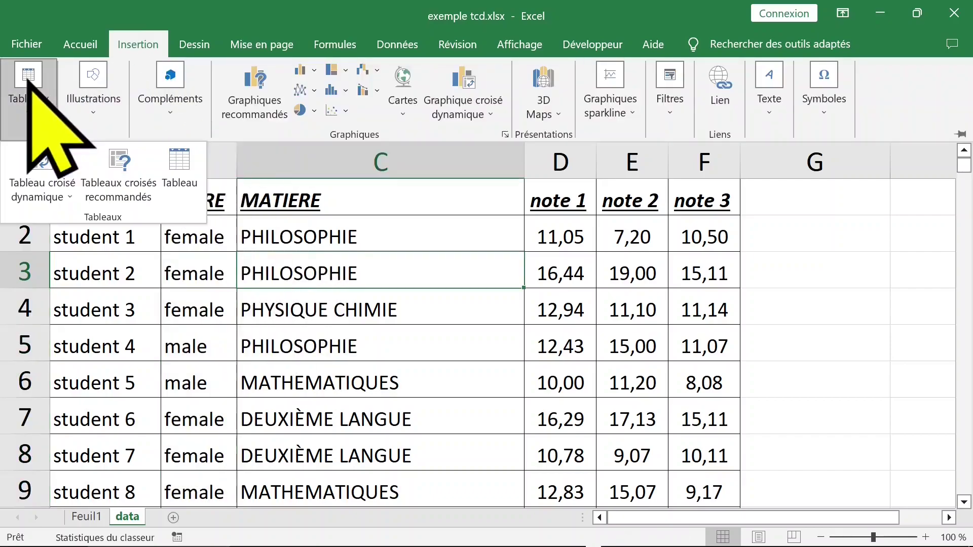
left_click(48, 160)
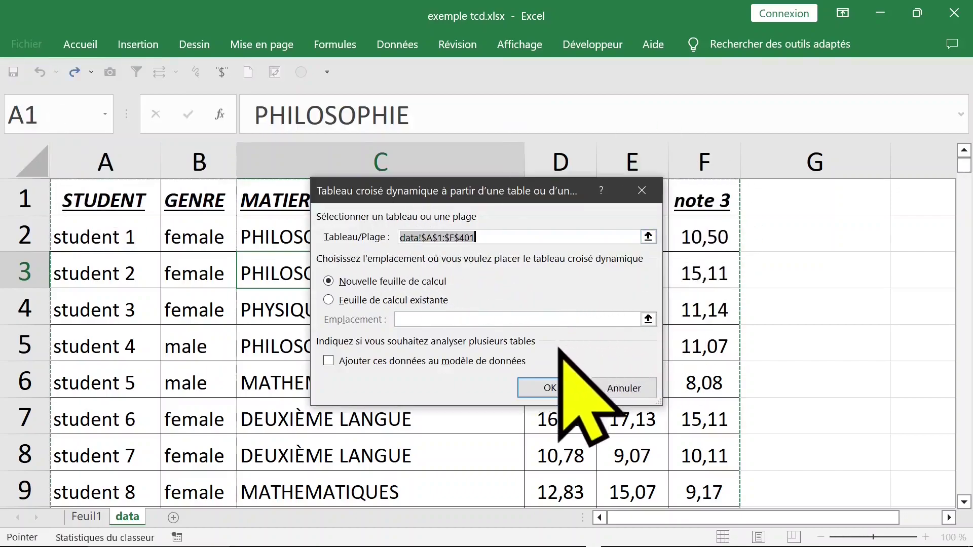
left_click(546, 386)
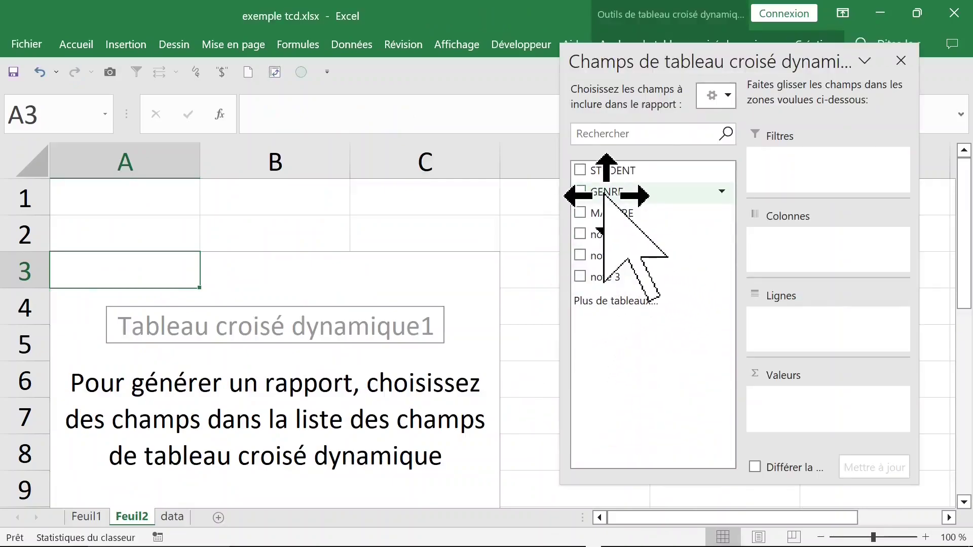
- Place GENRE in both the columns and values areas of the pivot table and close its field list
left_click_drag(606, 194, 795, 258)
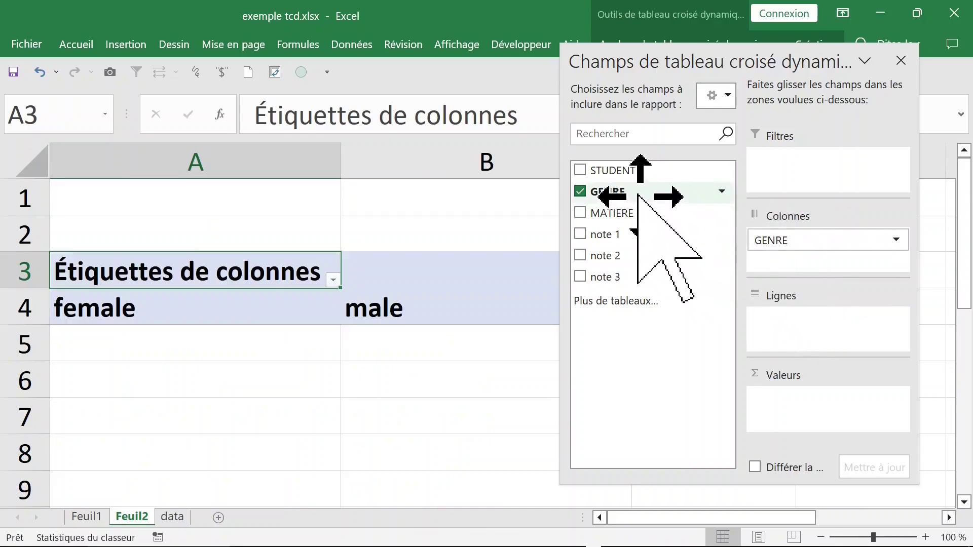
left_click_drag(636, 194, 786, 401)
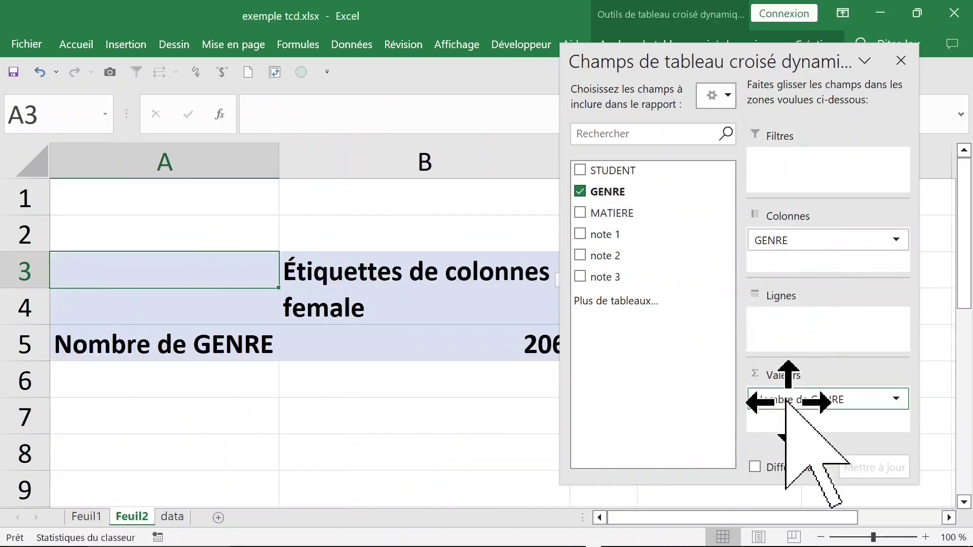
left_click(902, 62)
- Change the pivot table's report layout to tabular form
left_click(446, 304)
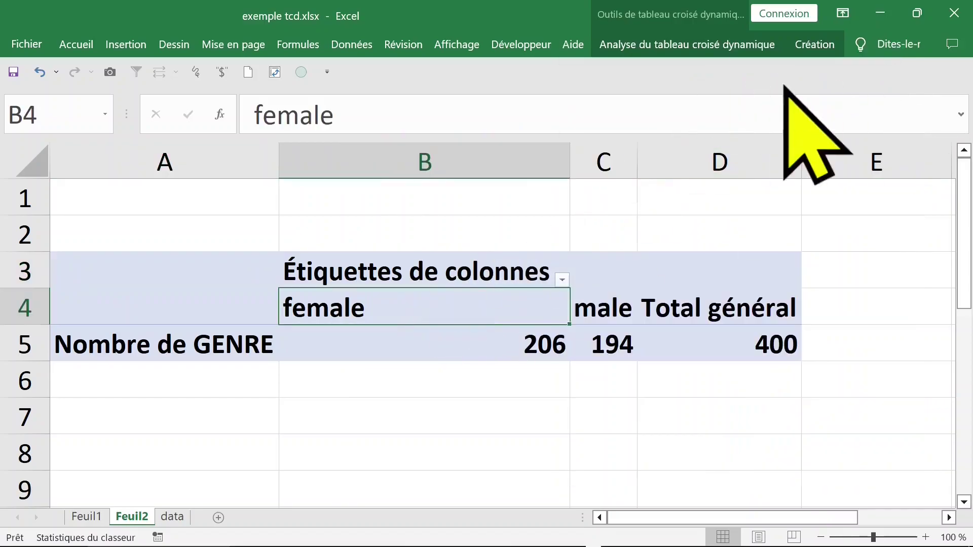
left_click(809, 49)
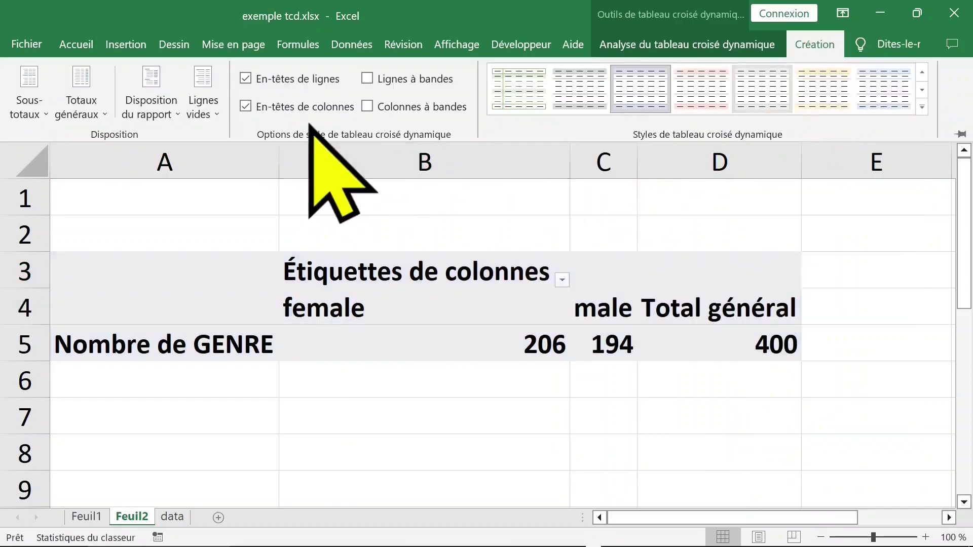
left_click(175, 114)
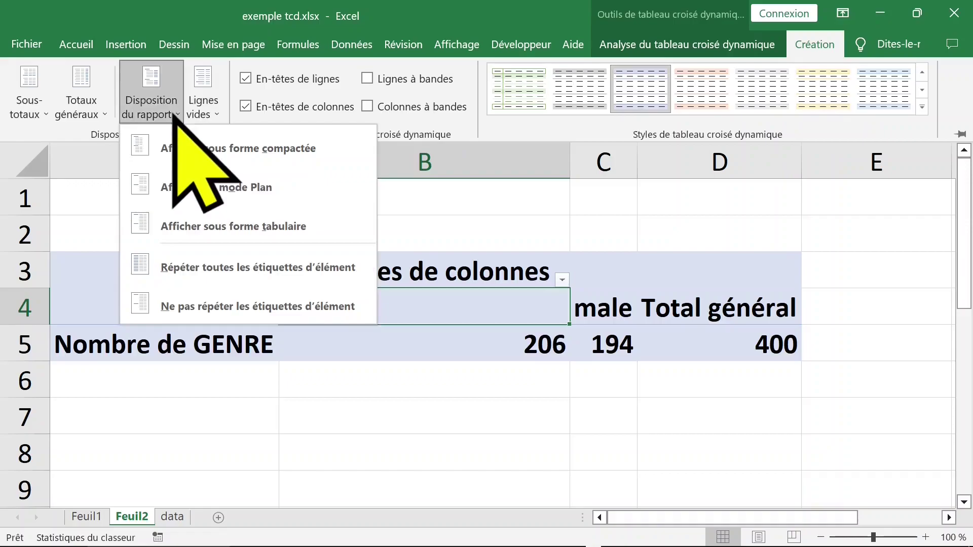
left_click(186, 229)
left_click(365, 323)
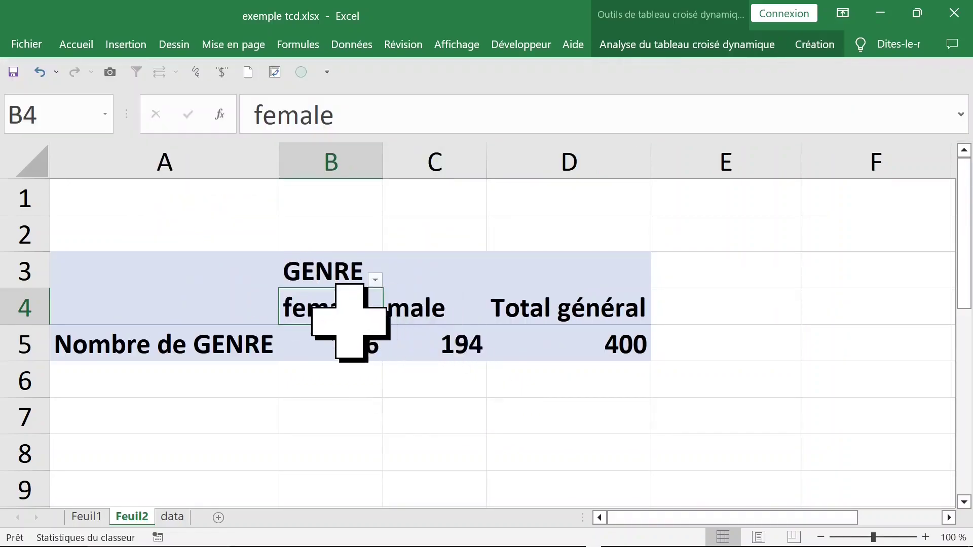
- Examine the female and male counts in the pivot table's Nombre de GENRE row
left_click(349, 340)
left_click(428, 347)
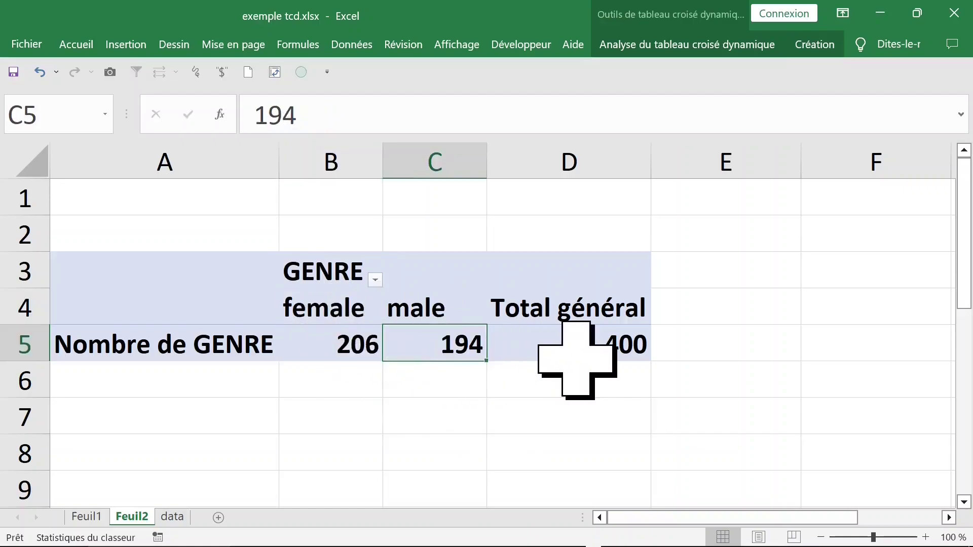
left_click(339, 350)
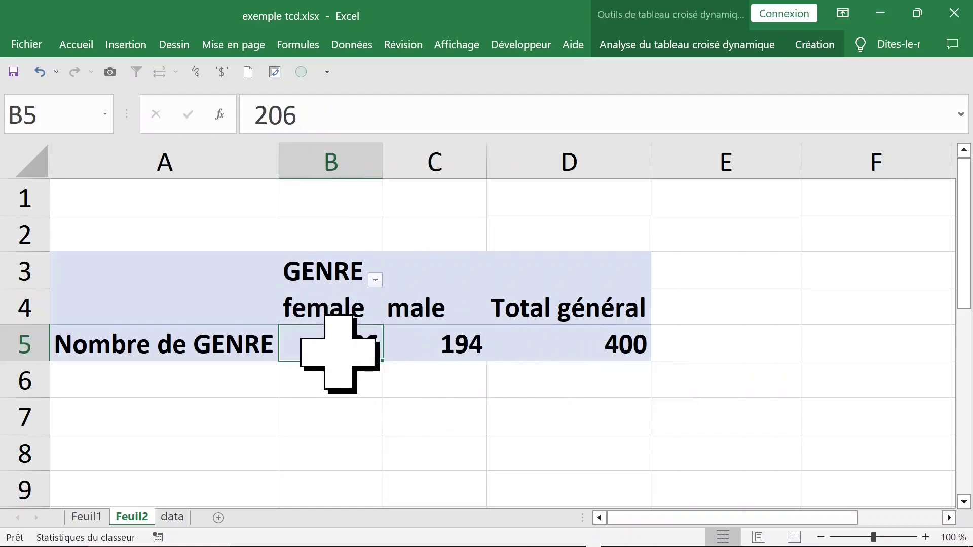
left_click(457, 344)
left_click(325, 339)
left_click(441, 345)
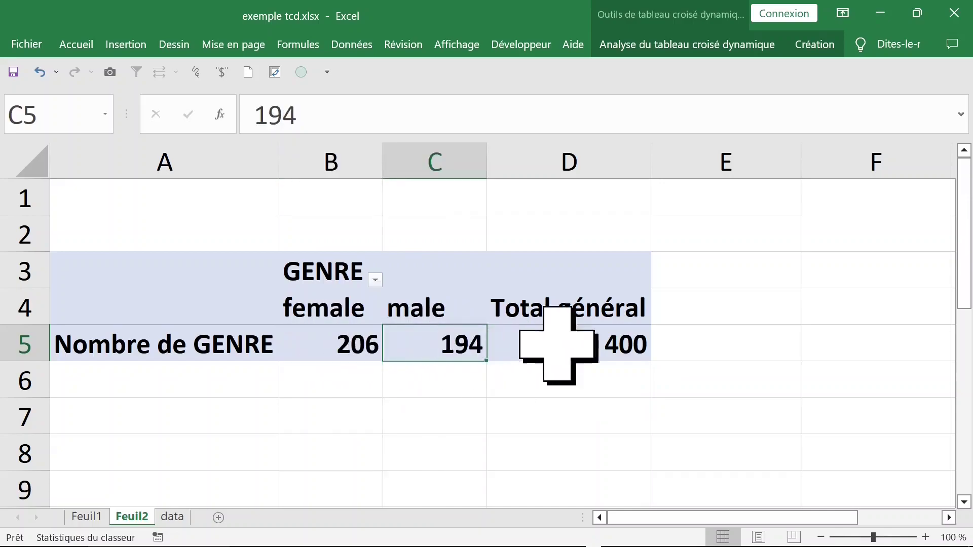
left_click(330, 370)
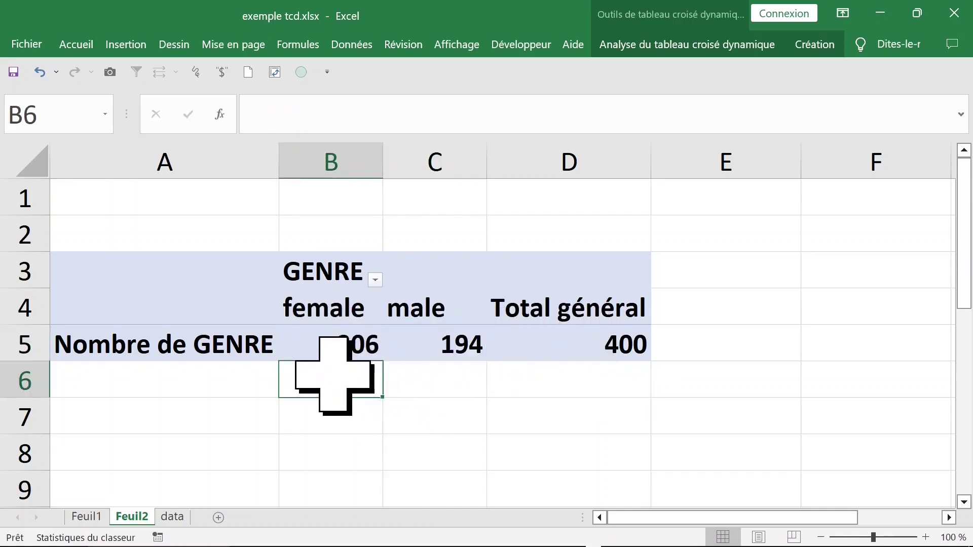
left_click(330, 338)
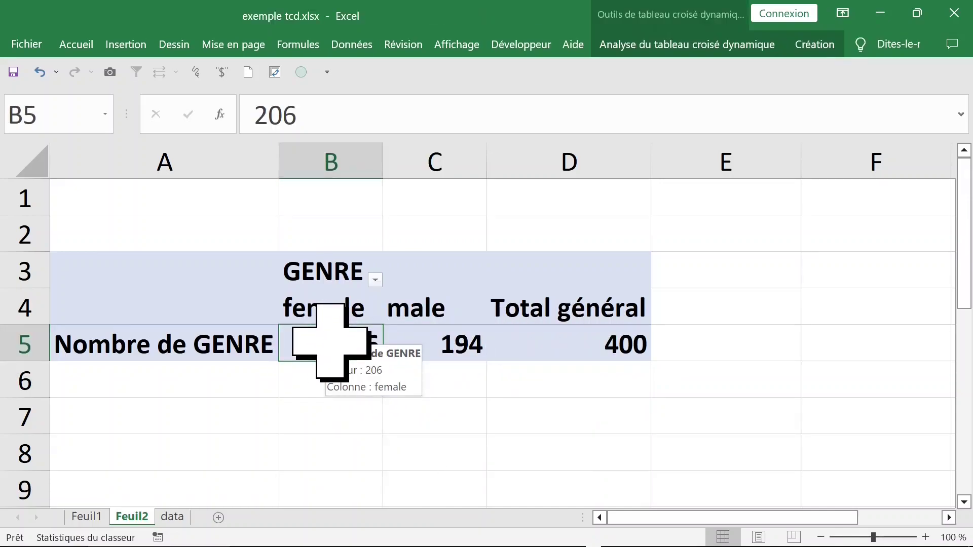
- Show the pivot field list again and move GENRE from the column labels to the row labels
left_click(814, 46)
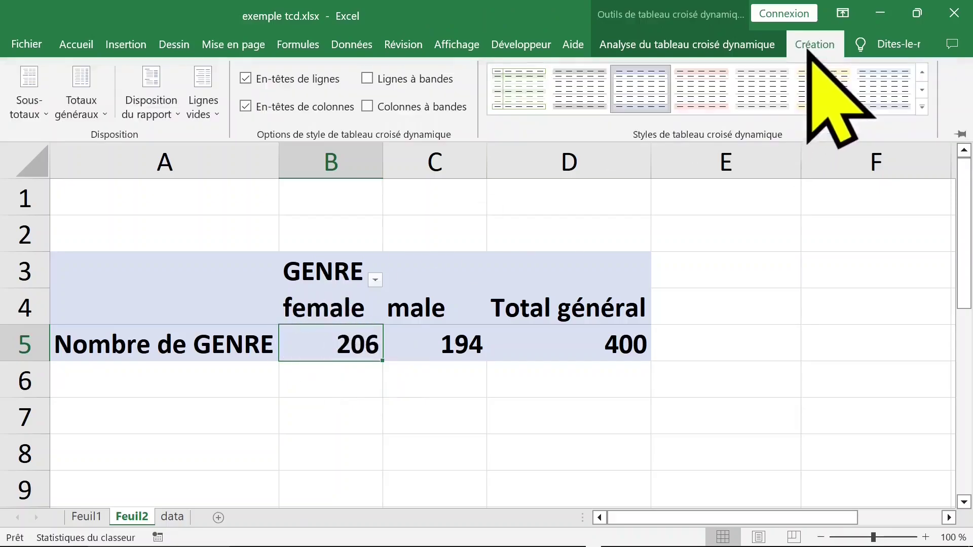
left_click(725, 48)
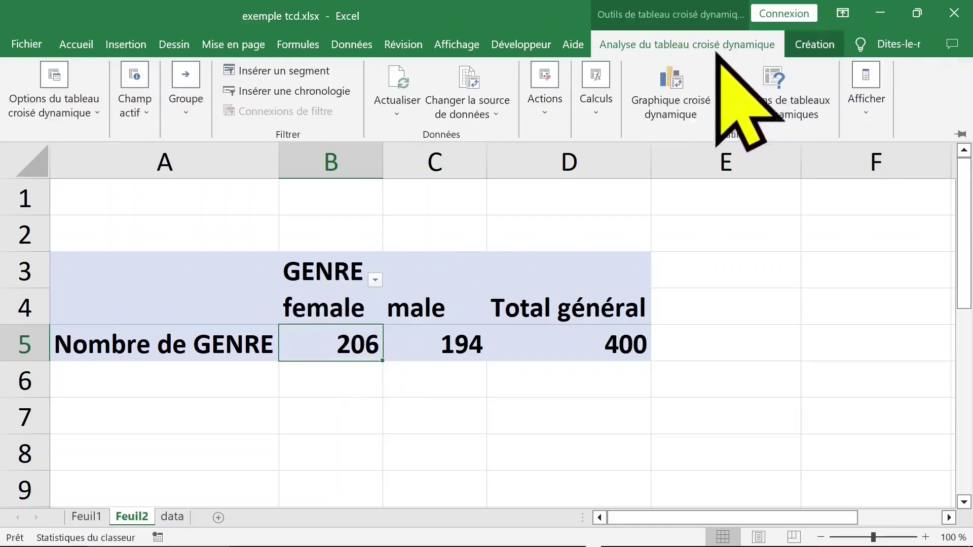
left_click(865, 114)
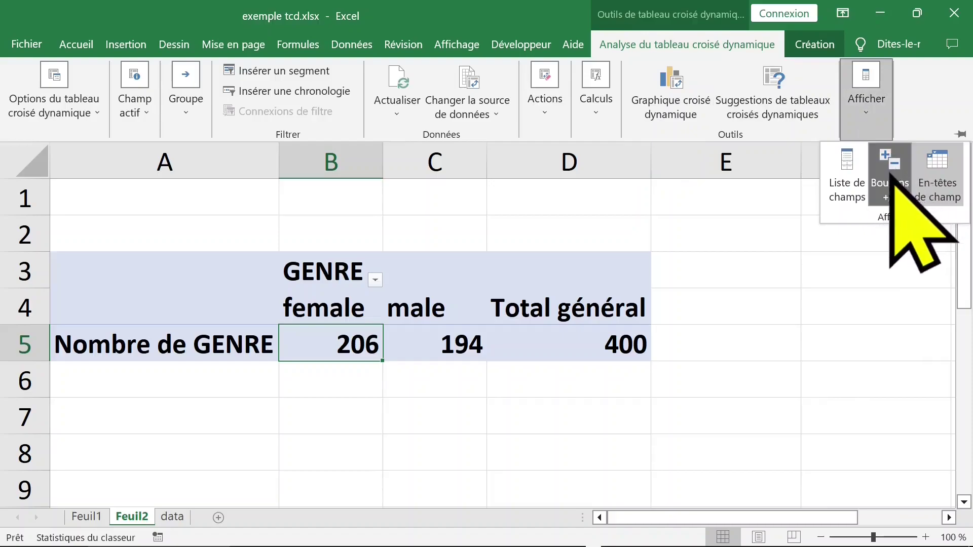
left_click(854, 191)
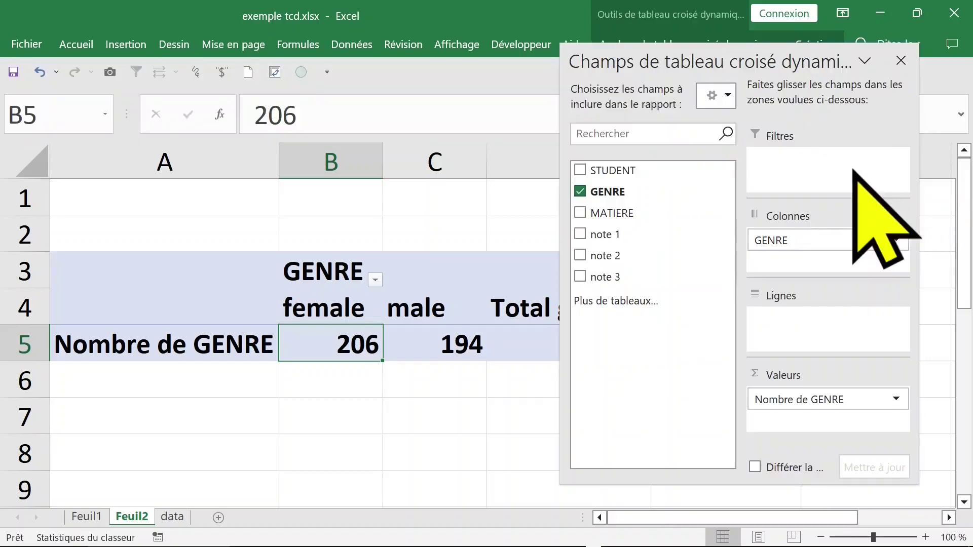
left_click(787, 238)
left_click(791, 241)
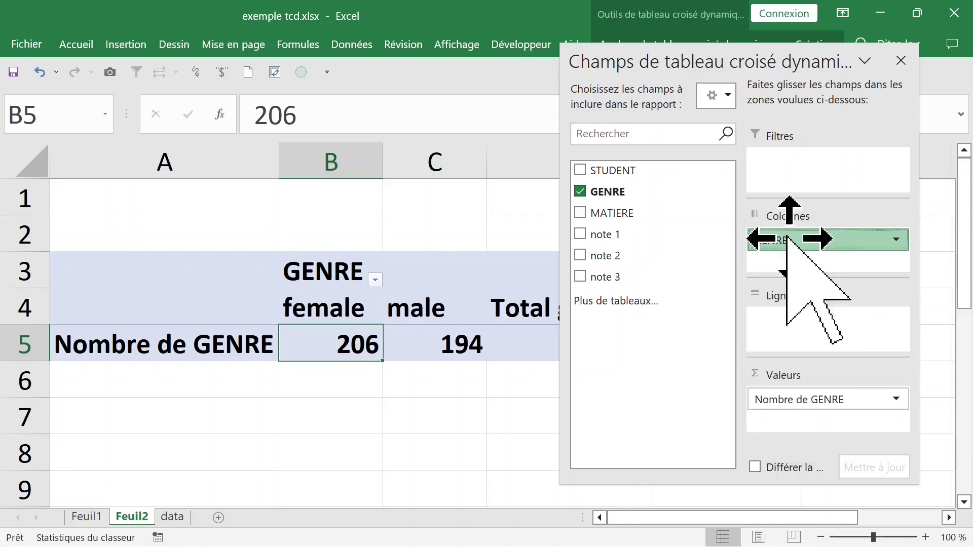
left_click(896, 240)
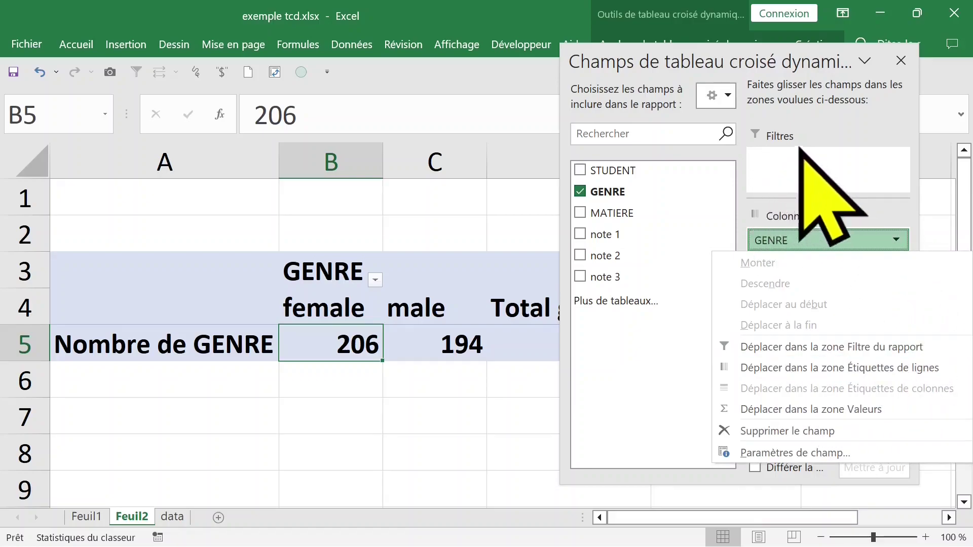
left_click(779, 368)
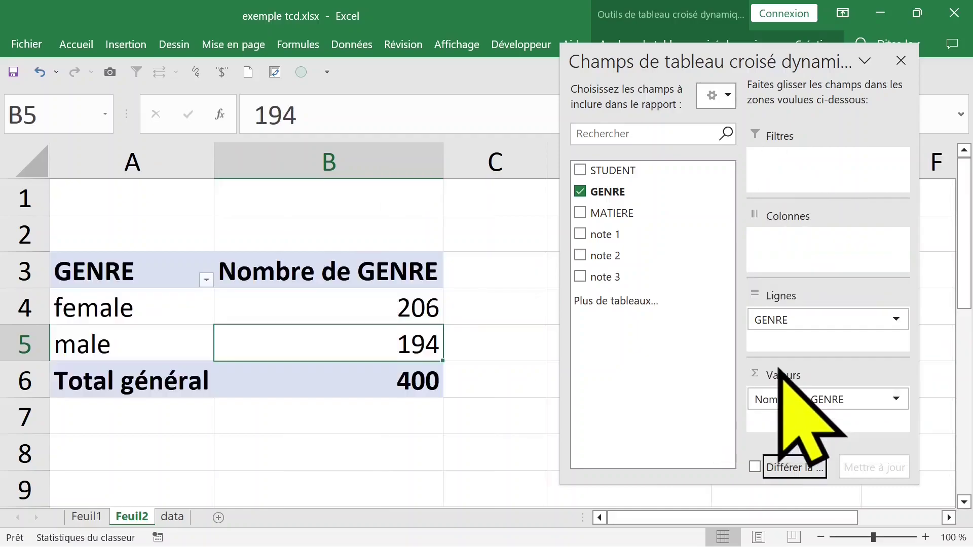
left_click(386, 408)
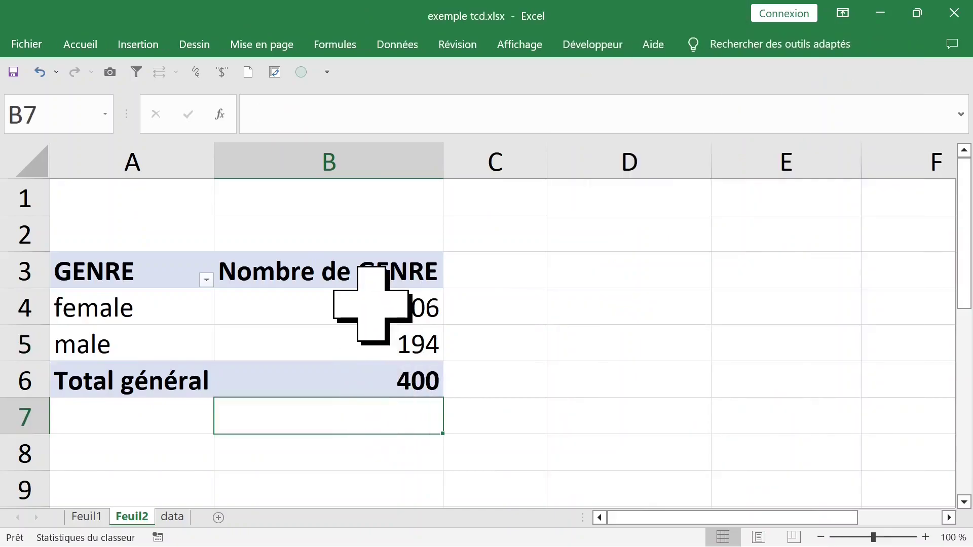
left_click(370, 308)
left_click(349, 408)
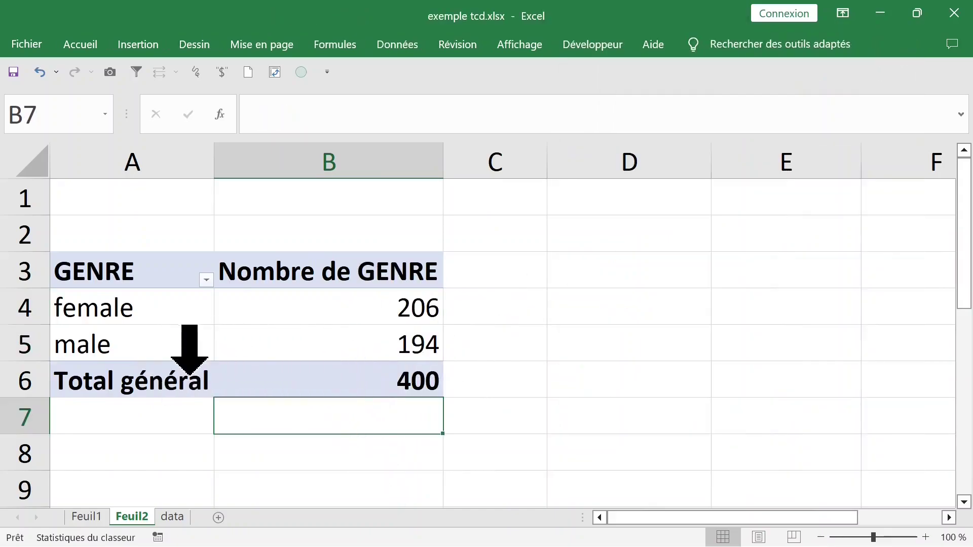
- Add GENRE to the pivot table's values area a second time and close the field list
left_click(354, 385)
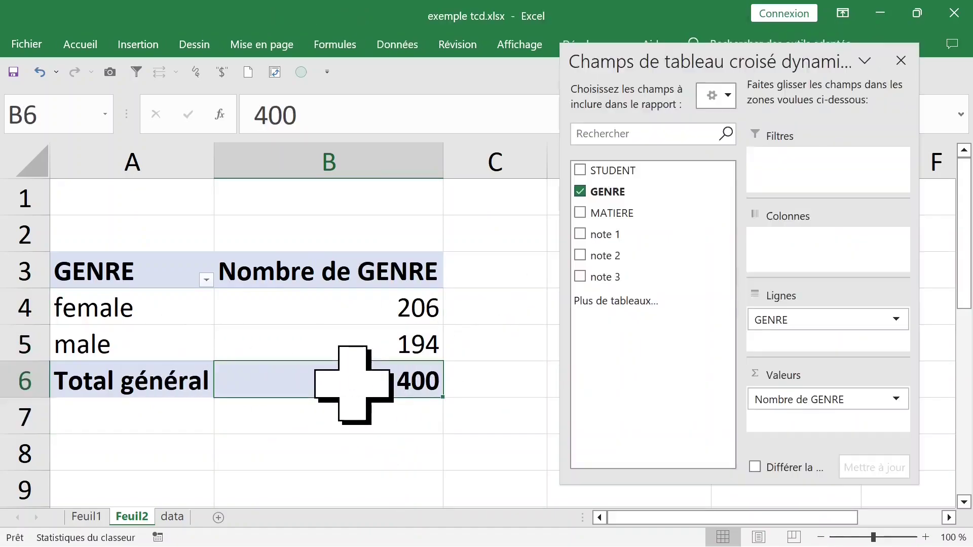
left_click(353, 335)
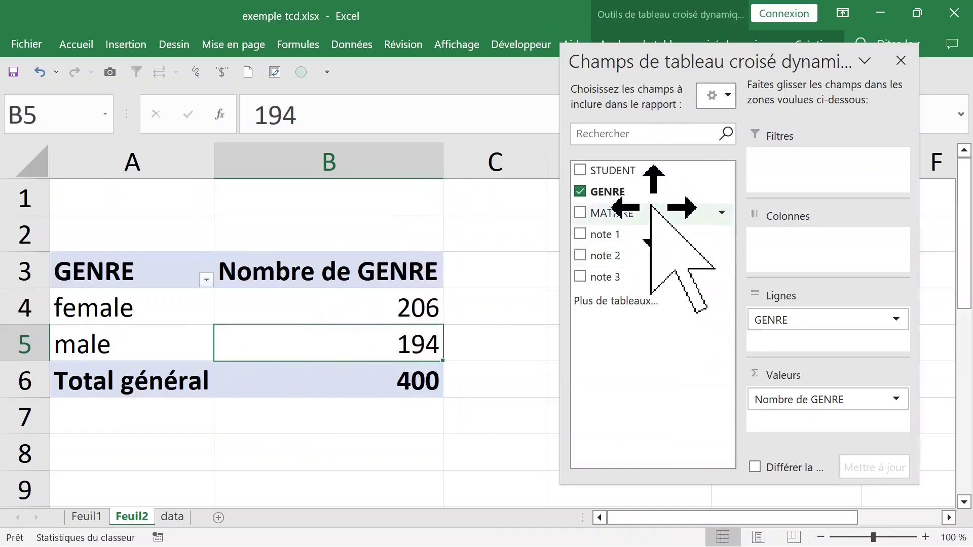
key("Up")
left_click_drag(628, 192, 802, 402)
left_click(522, 304)
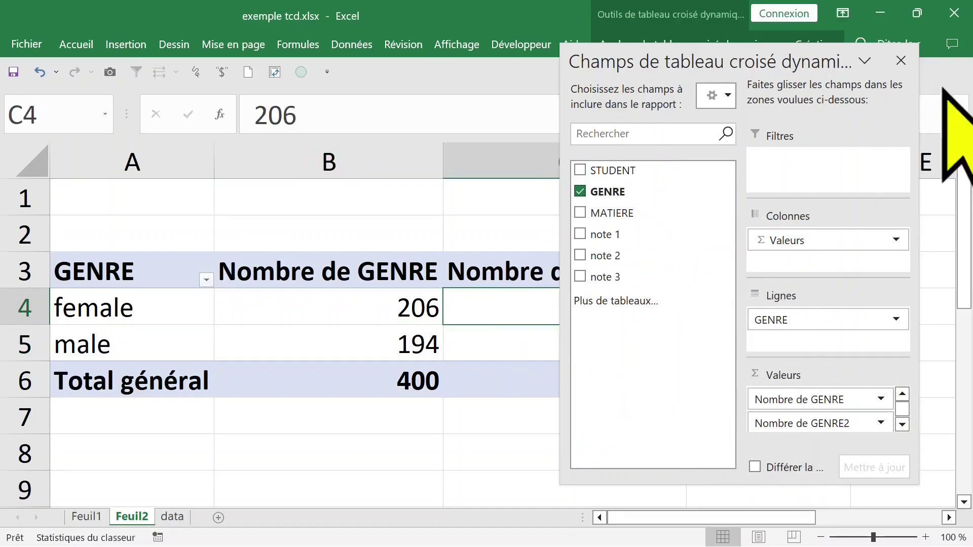
left_click(901, 61)
- Rename the header of the pivot table's second GENRE count column in C3 as %
left_click(586, 276)
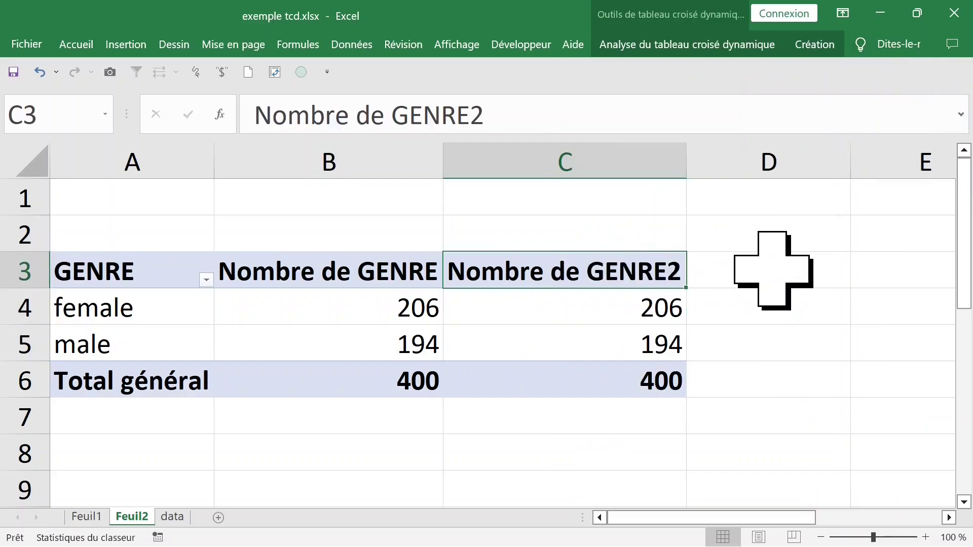
type("%")
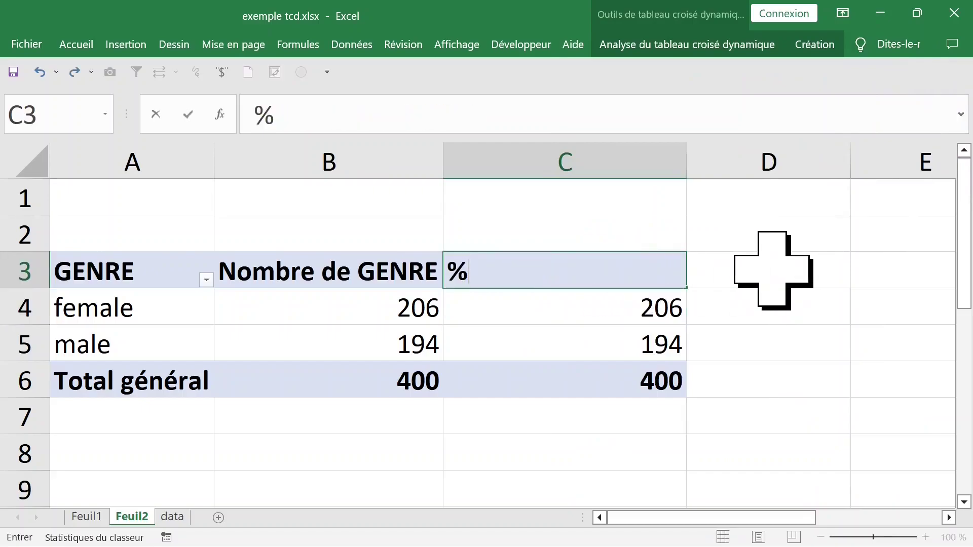
key("Return")
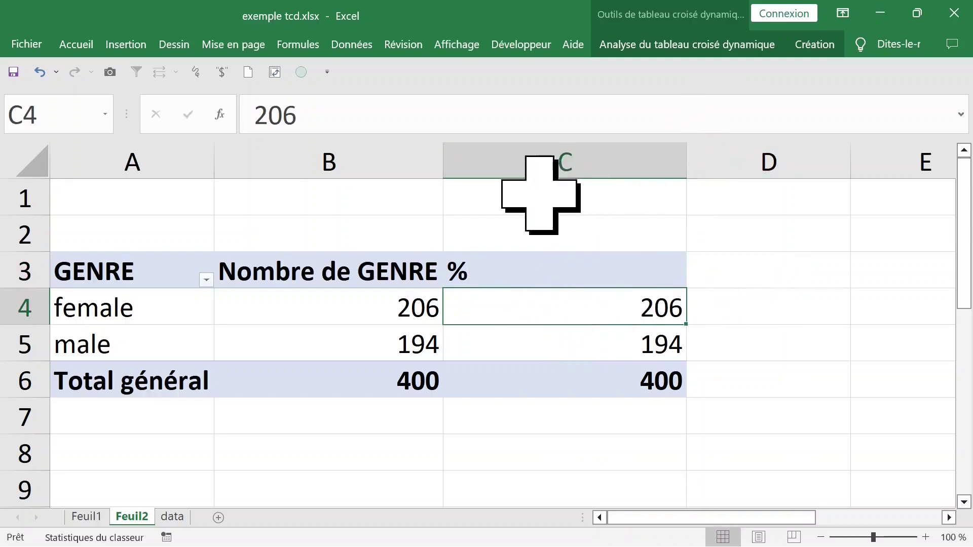
left_click(822, 536)
left_click(821, 536)
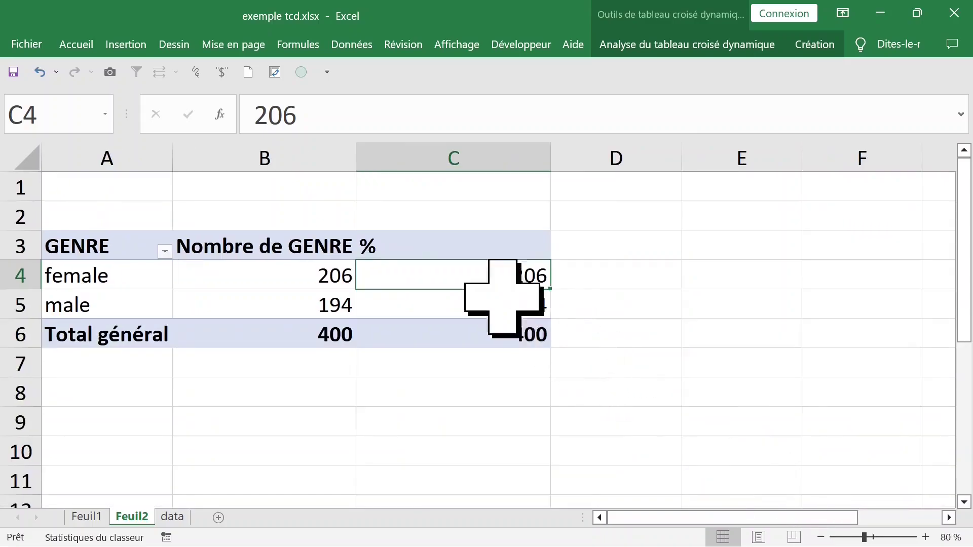
- Try showing the pivot table's % column values as % du total de la colonne and undo the change
right_click(457, 277)
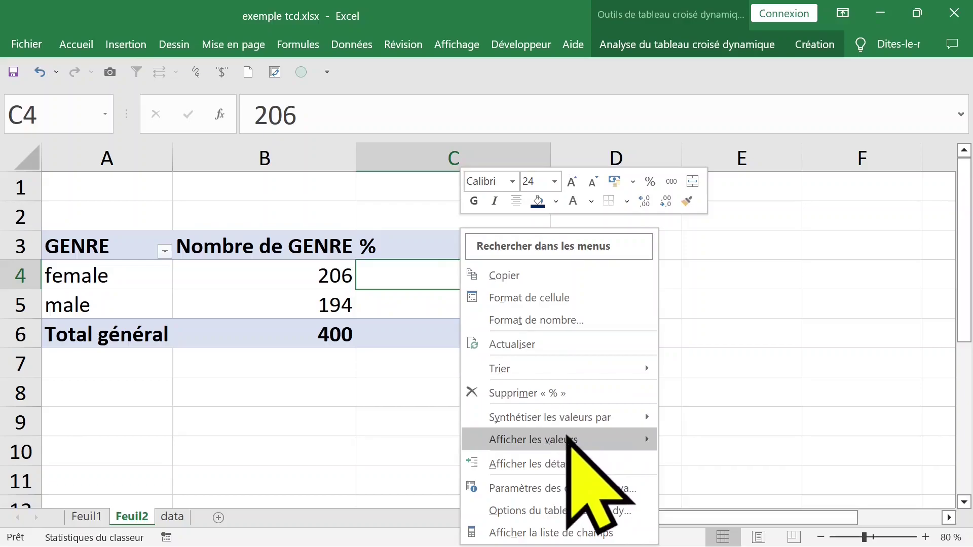
mouse_move(561, 440)
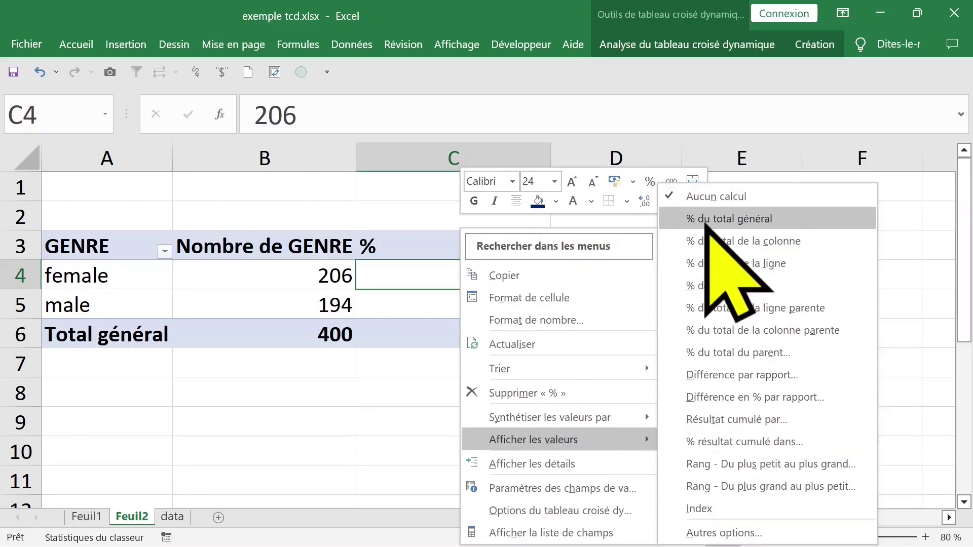
left_click(745, 242)
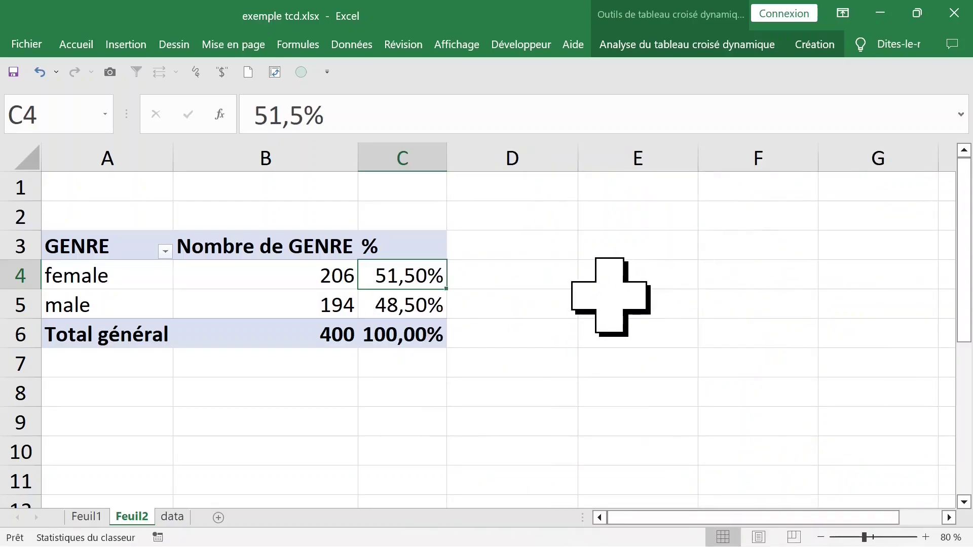
key("ctrl+z")
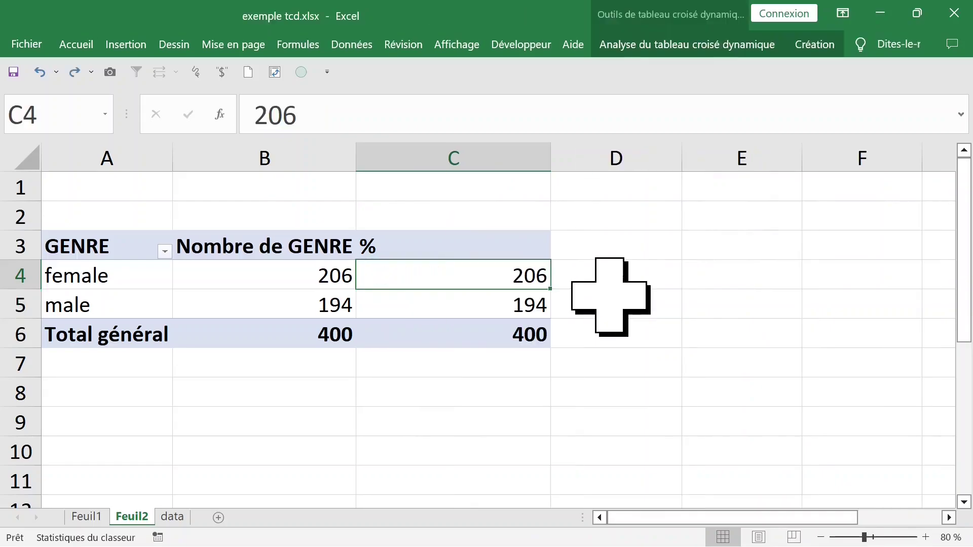
- In the value field settings of the pivot table's % column, show the values as % du total de la colonne
left_click(504, 245)
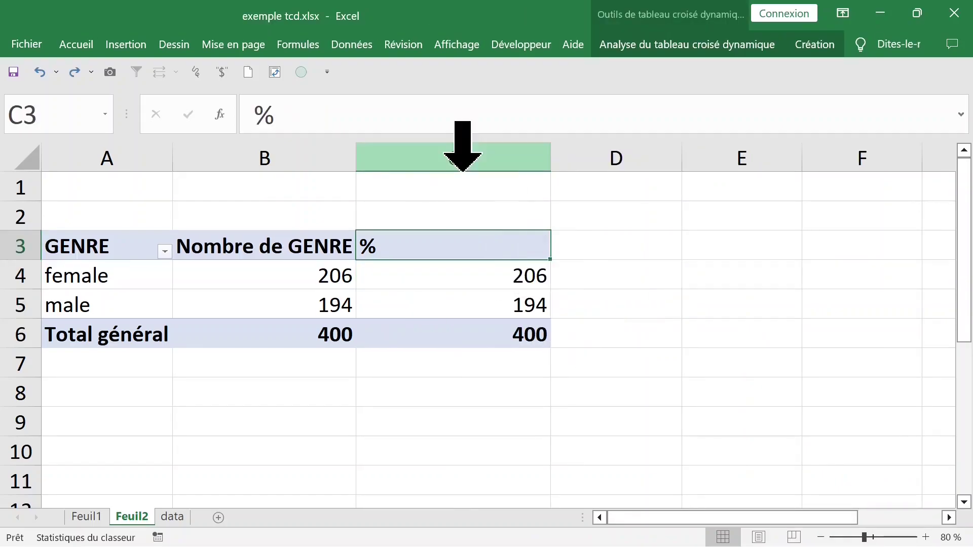
double_click(428, 247)
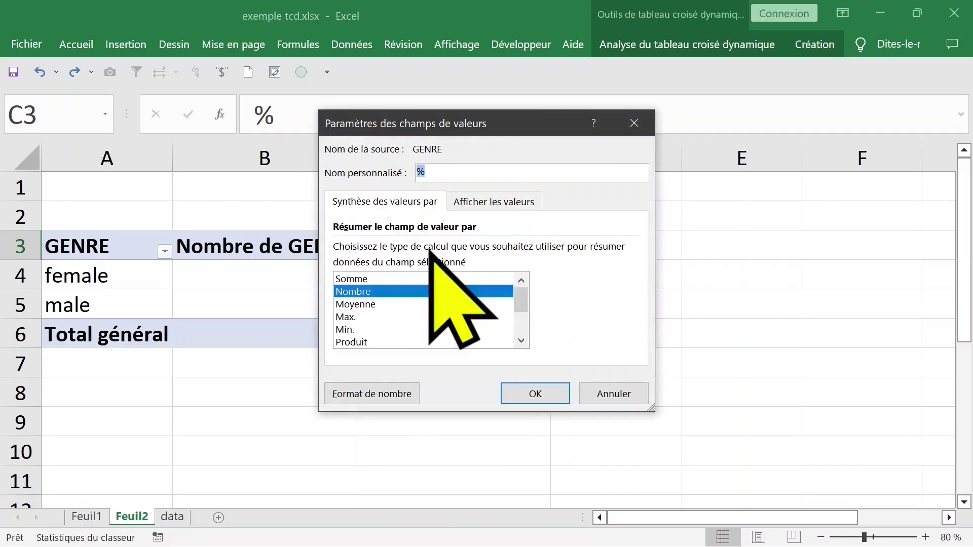
left_click(481, 203)
left_click(496, 248)
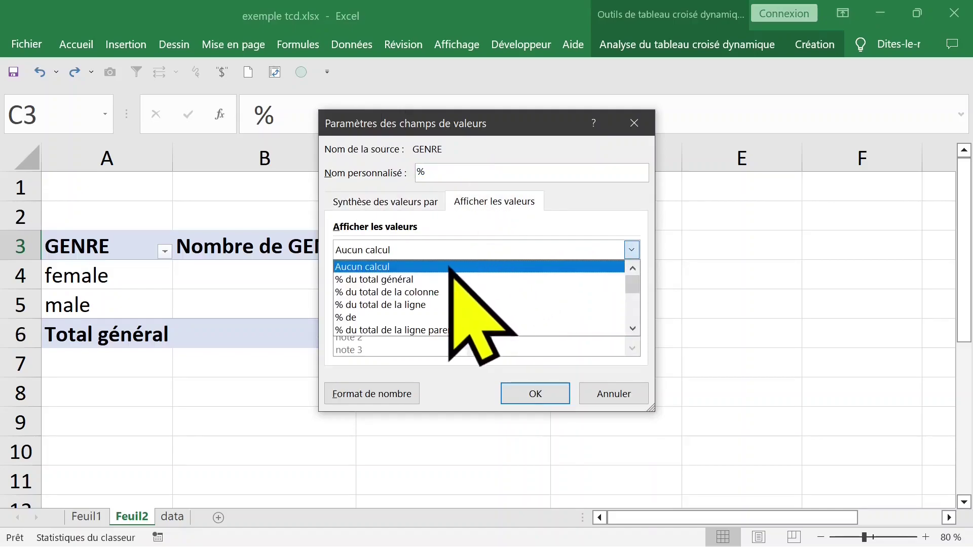
left_click(437, 292)
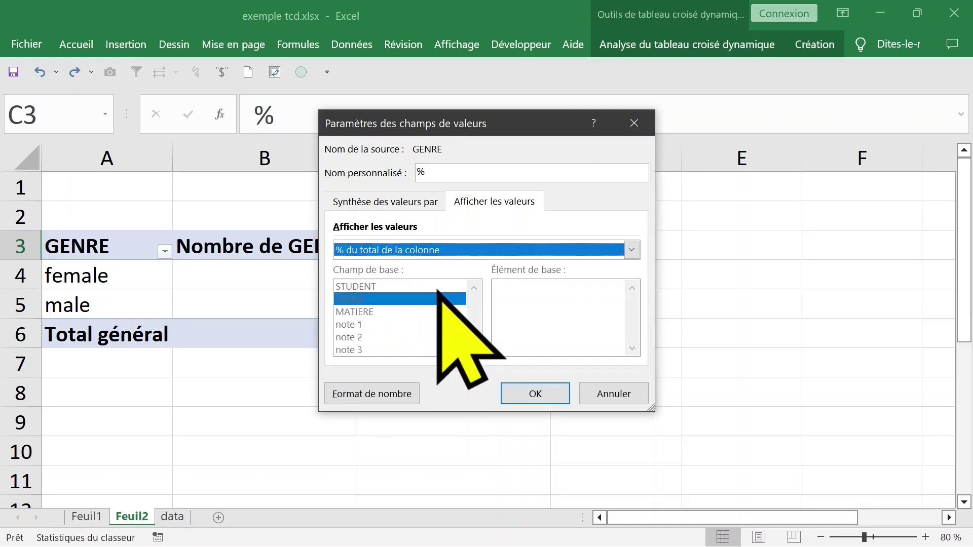
- Format the % field's numbers as Pourcentage with 0 decimals and apply the value field settings
left_click(370, 395)
left_click(505, 161)
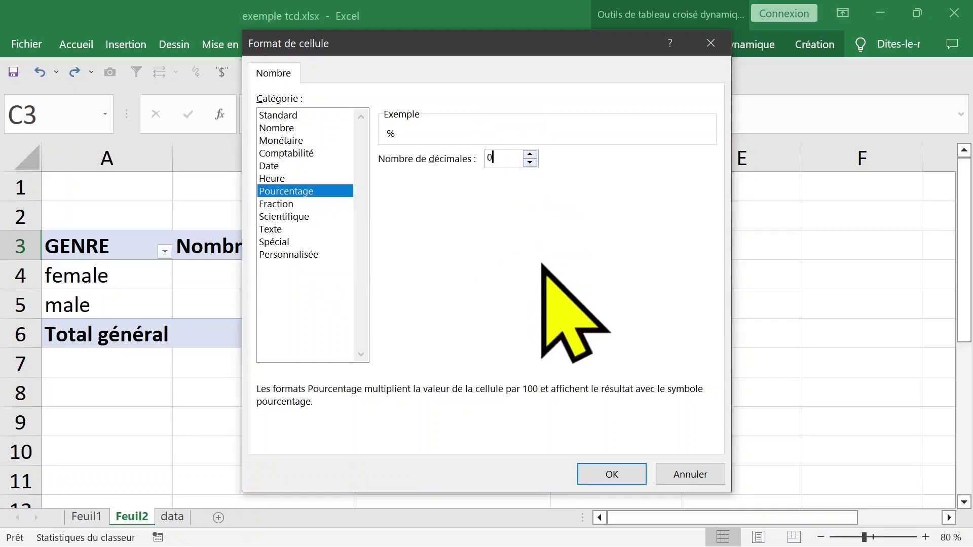
left_click(607, 477)
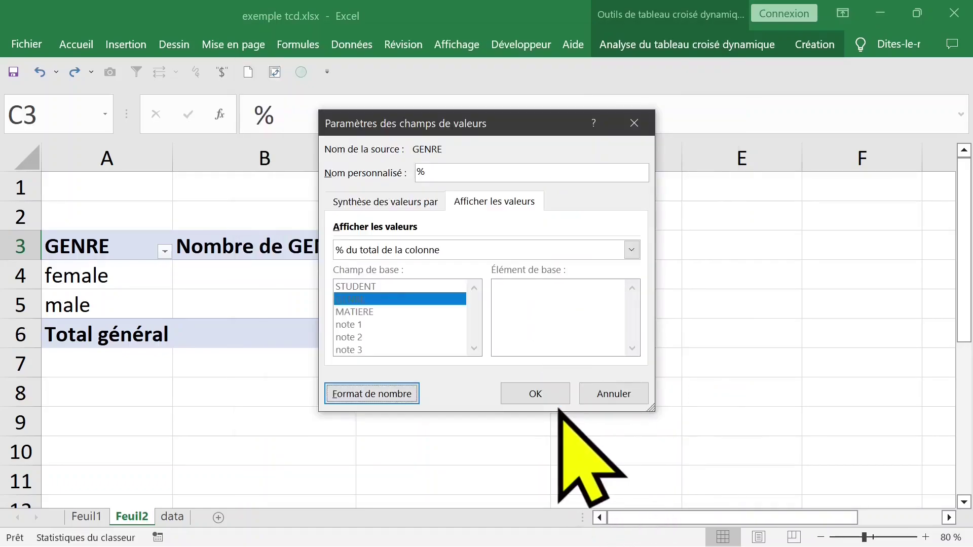
left_click(538, 395)
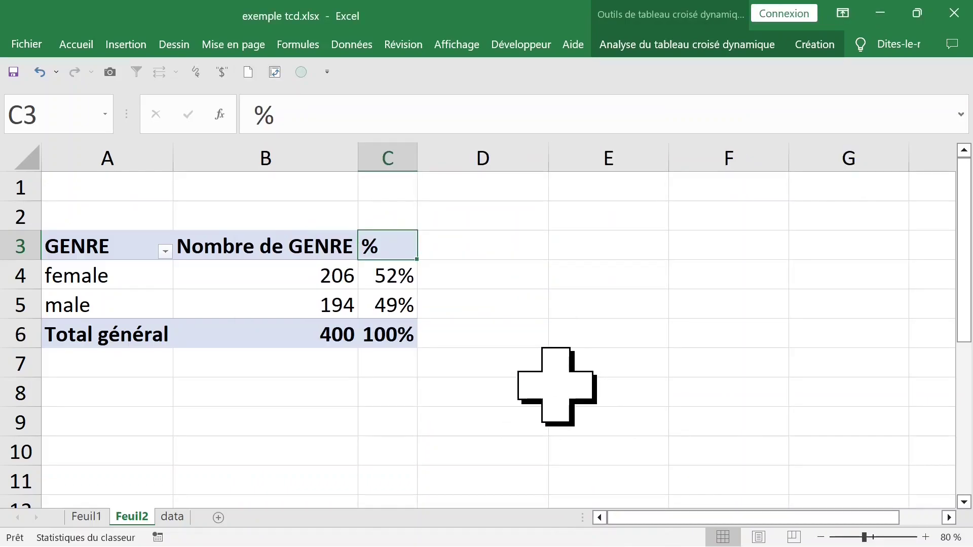
- Examine the female row's count in the pivot table and the GENRE and MATIERE columns on the data sheet, and return to Feuil2
left_click(291, 282)
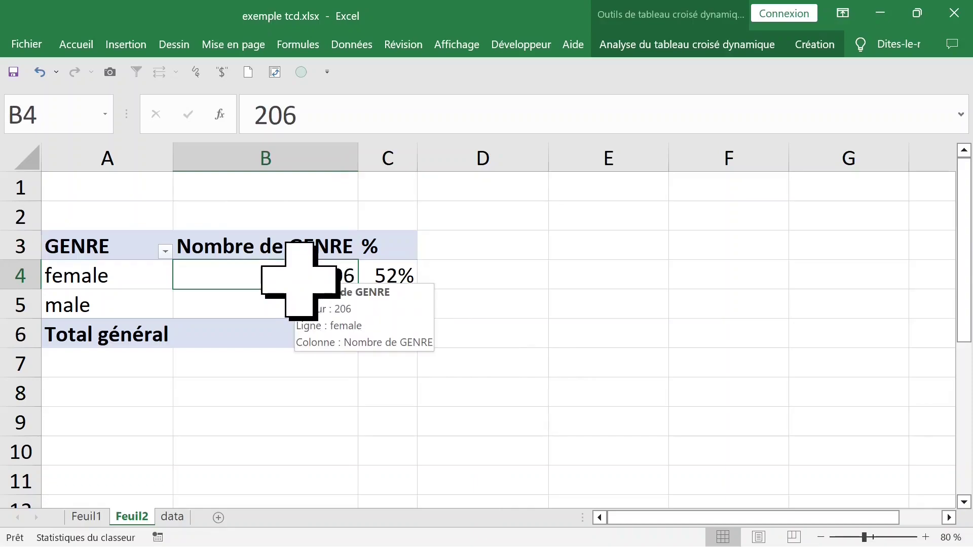
left_click(167, 282)
left_click(283, 282)
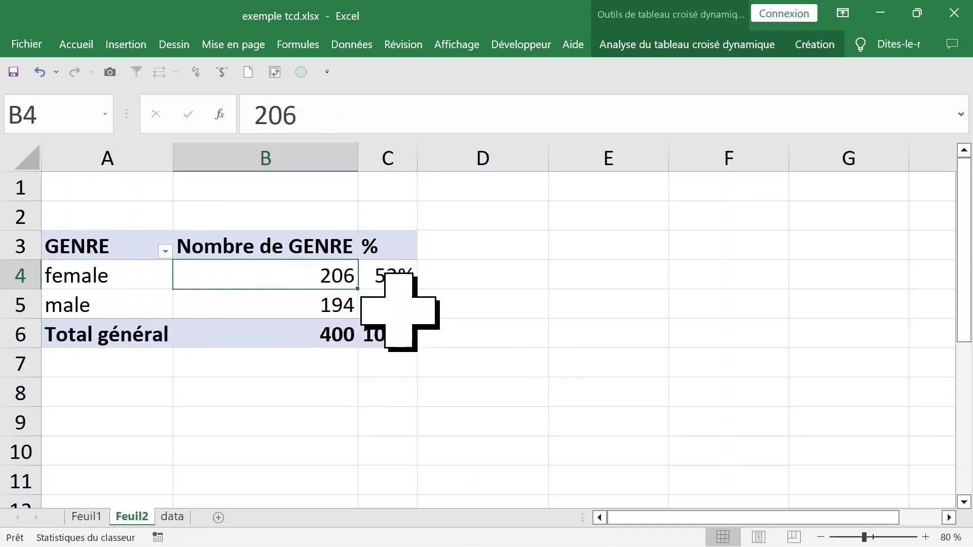
left_click(138, 283)
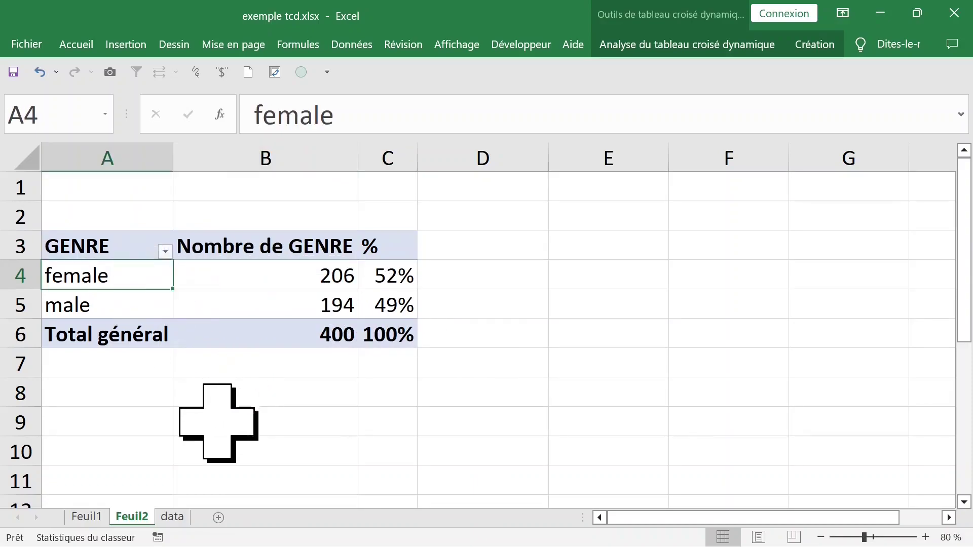
left_click(172, 517)
left_click(206, 271)
left_click(383, 223)
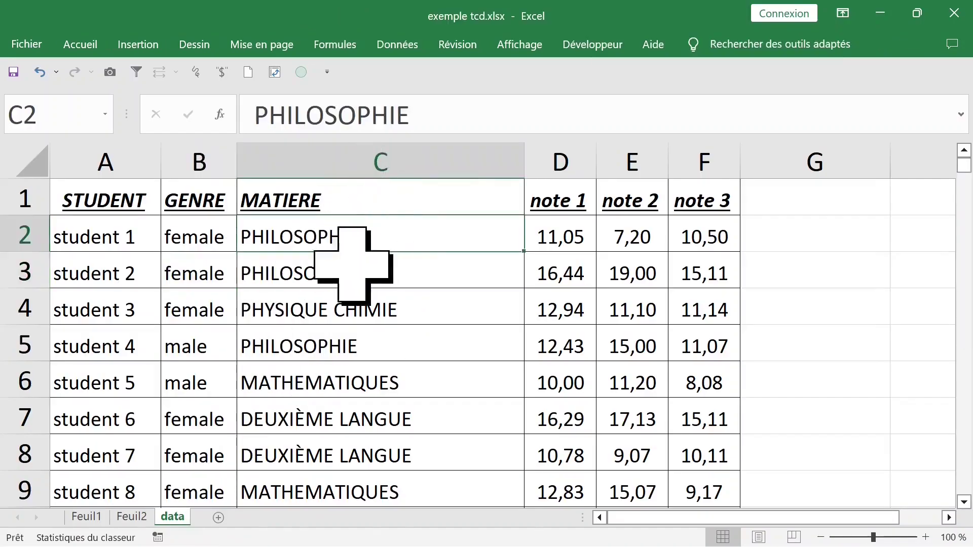
left_click(133, 517)
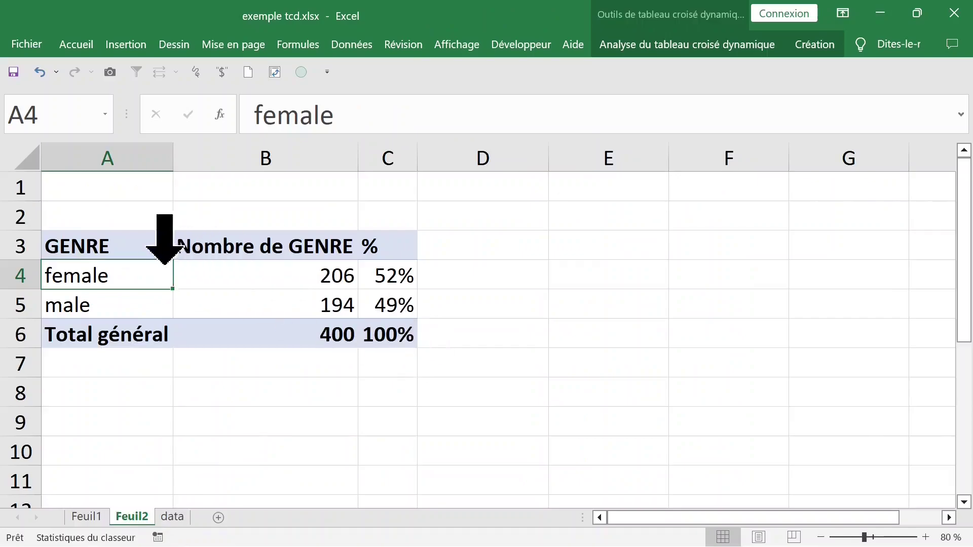
- Show the pivot field list again, replace GENRE with MATIERE in the row labels, and close the list
left_click(127, 257)
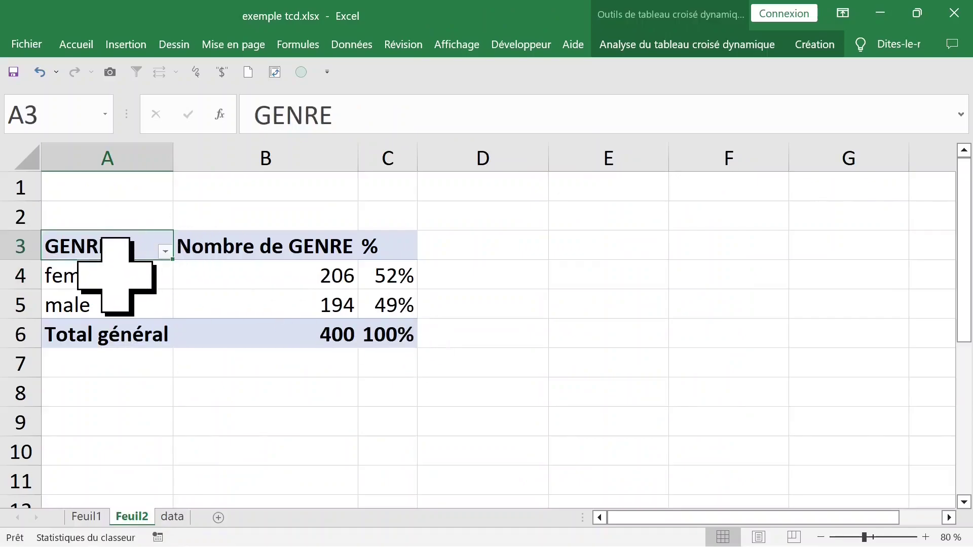
left_click(705, 44)
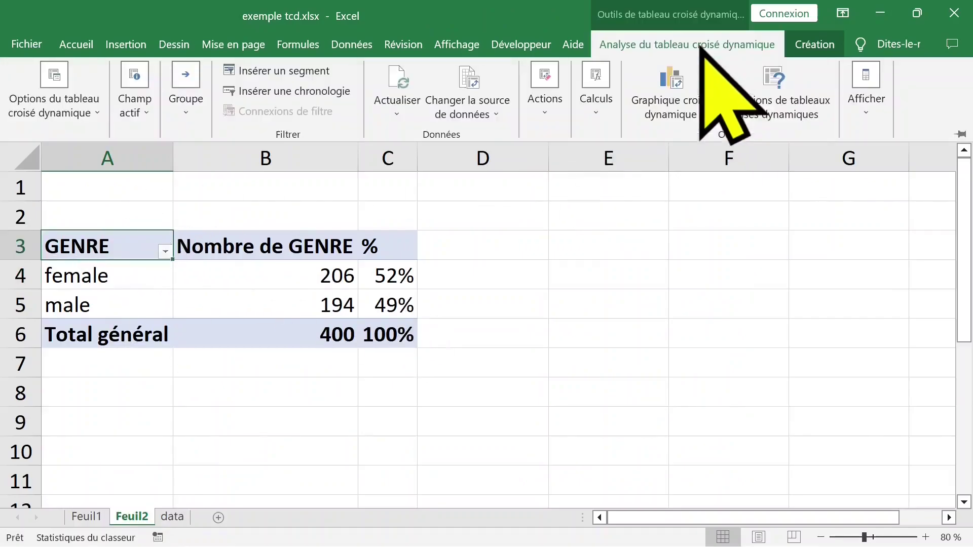
left_click(867, 107)
left_click(847, 175)
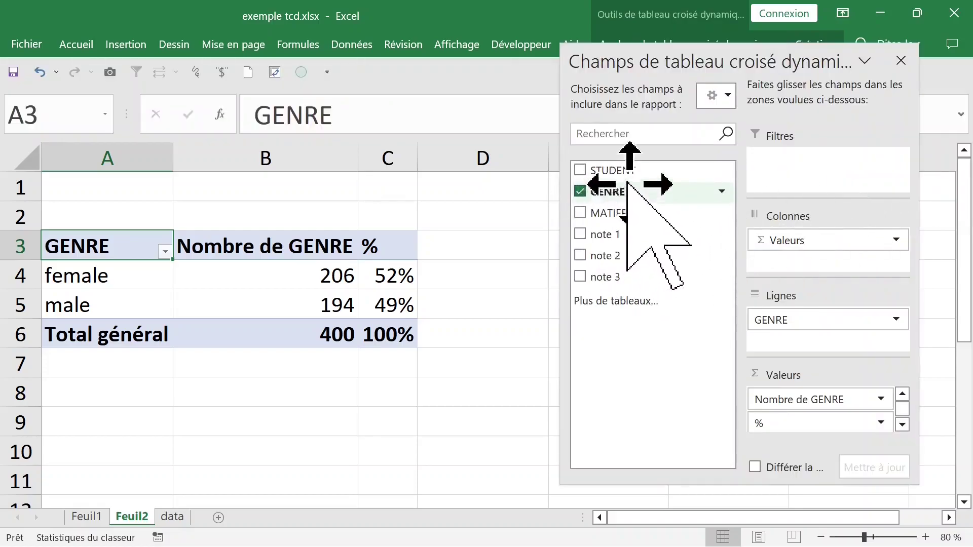
left_click_drag(640, 212, 652, 379)
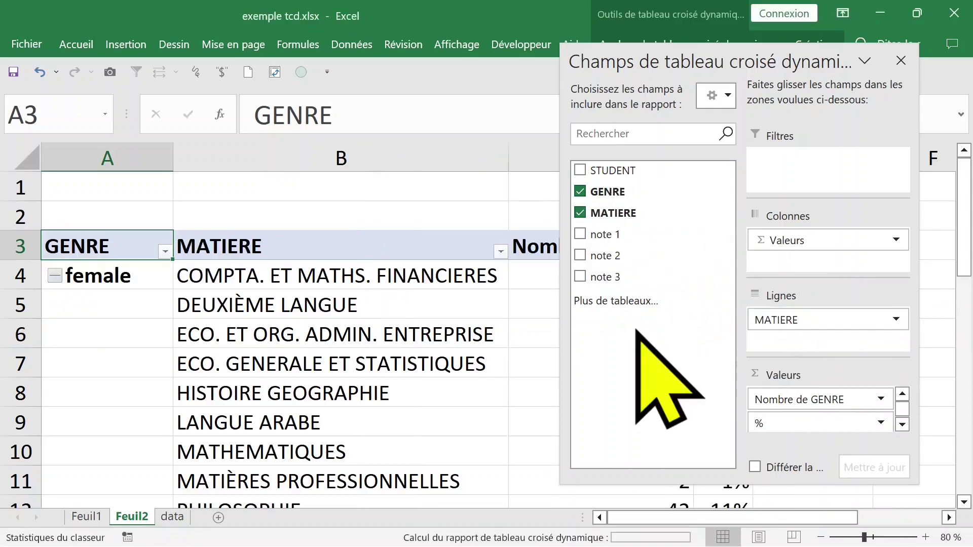
left_click(365, 318)
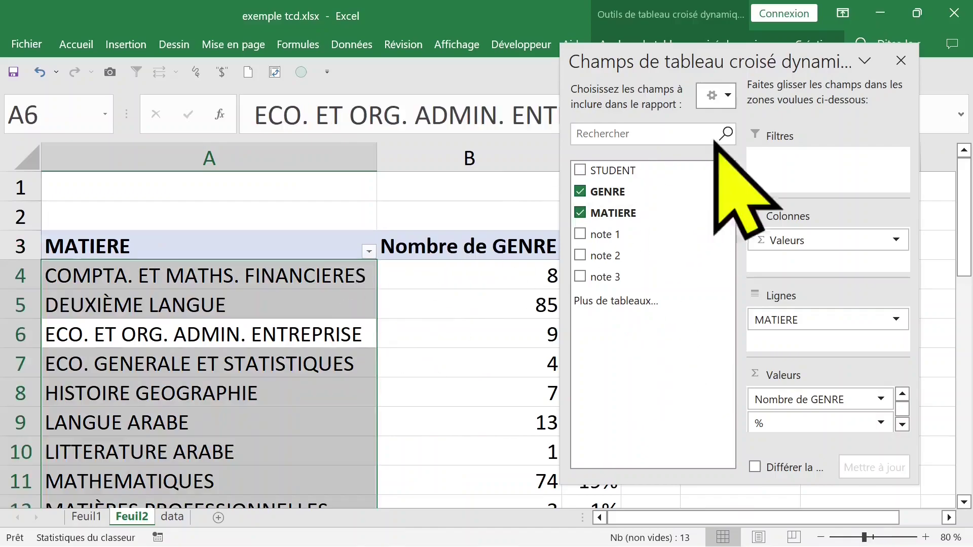
left_click(901, 60)
- Examine the count and percentage of each subject in the pivot table down to the Total général row
left_click(471, 314)
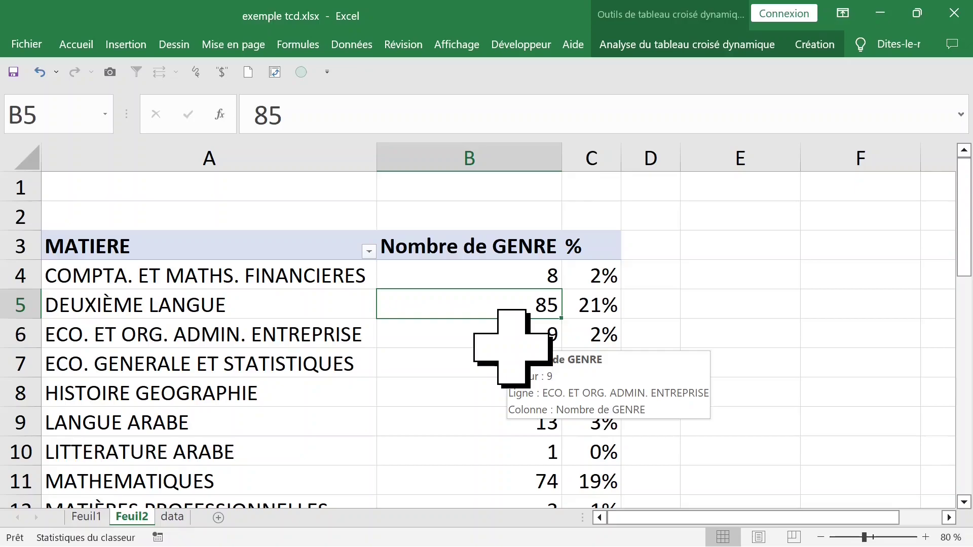
left_click(601, 276)
left_click(608, 361)
scroll(606, 366, "down", 4)
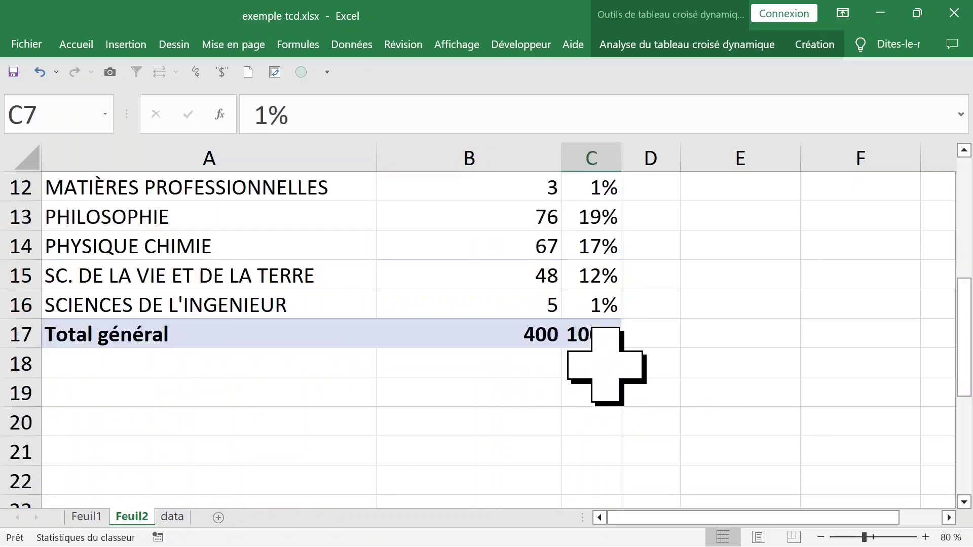
scroll(606, 366, "down", 11)
scroll(607, 366, "up", 7)
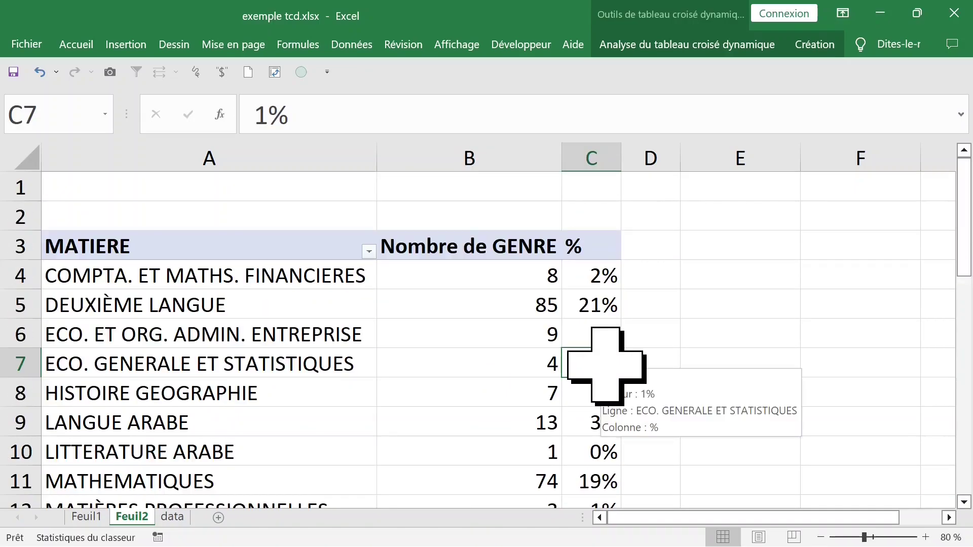
scroll(607, 366, "down", 4)
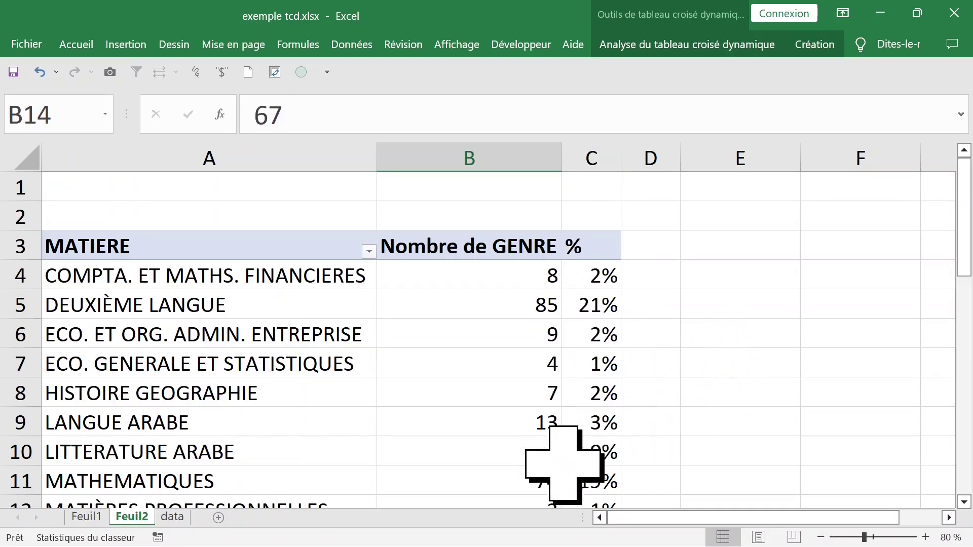
left_click(557, 470)
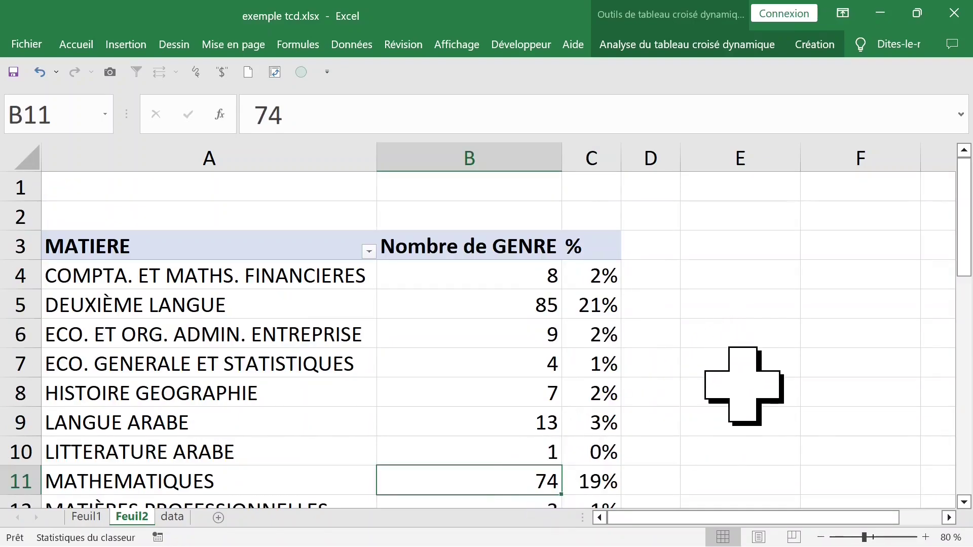
- Extract the records behind the MATHEMATIQUES count onto a new sheet and fit the MATIERE column's width to its contents
scroll(744, 386, "down", 4)
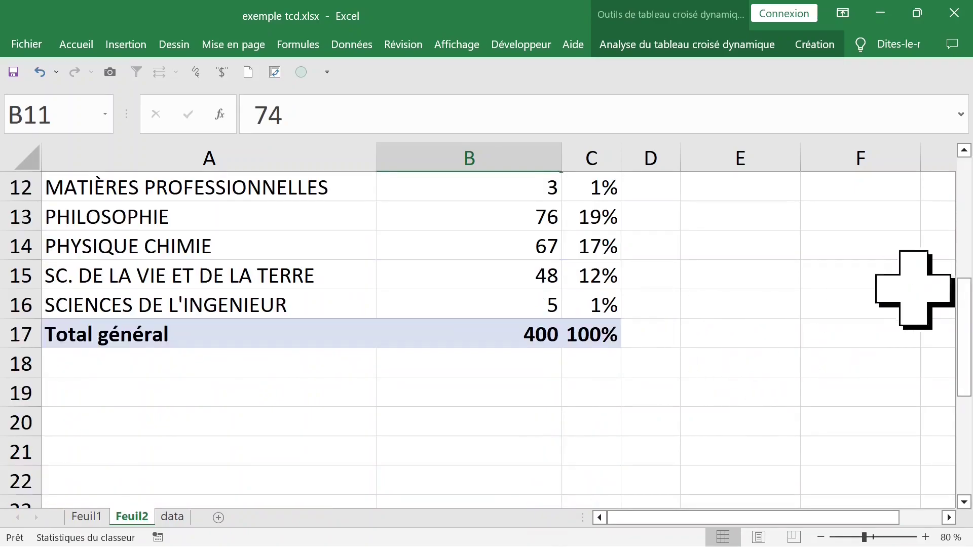
left_click_drag(966, 313, 966, 281)
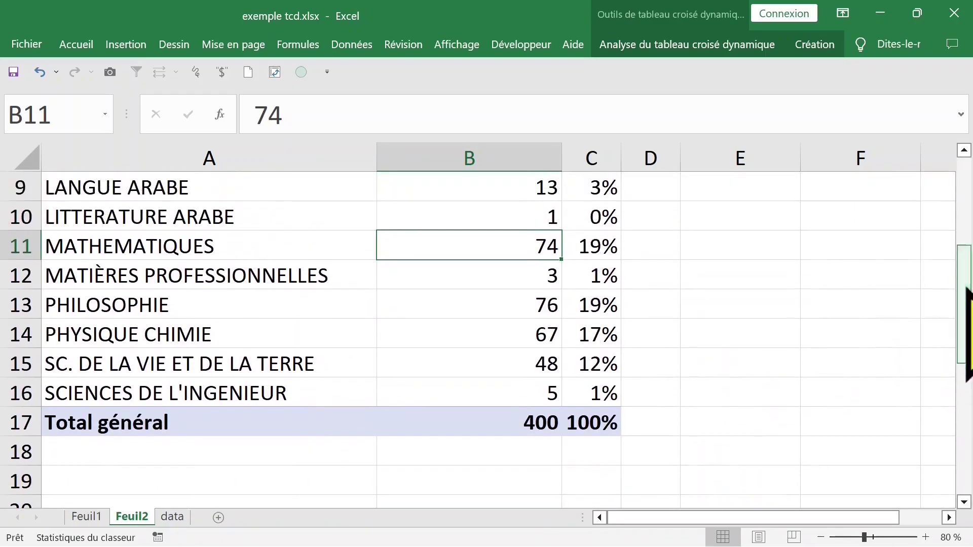
double_click(469, 248)
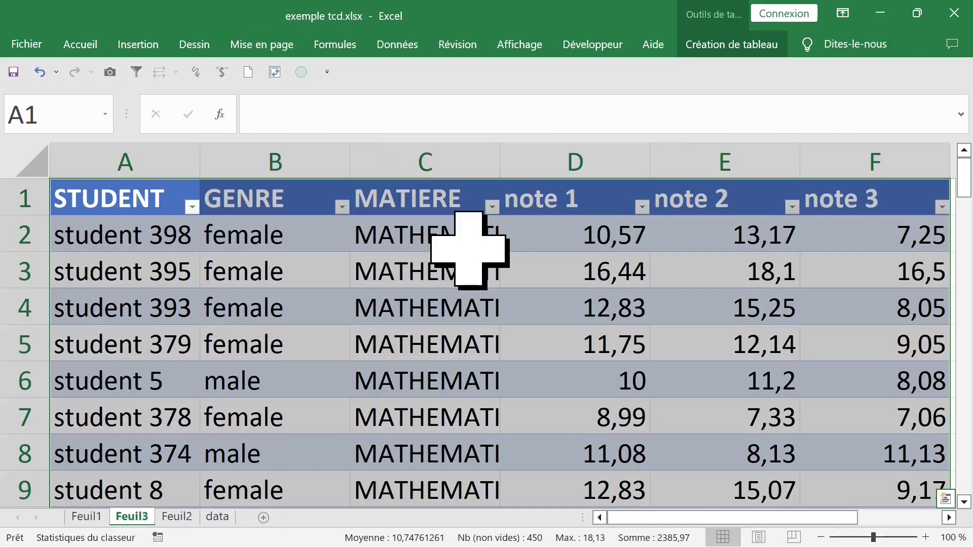
double_click(501, 161)
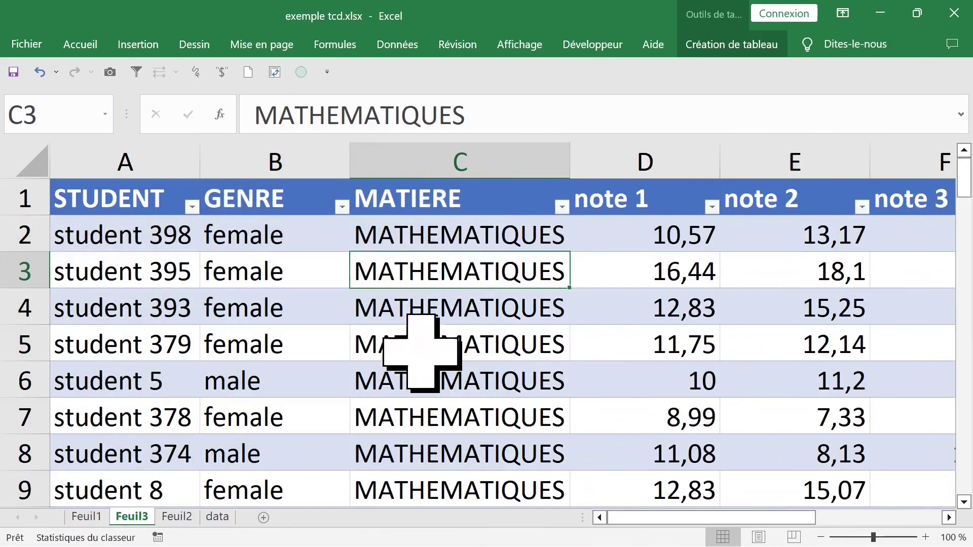
- Rename the sheet with the extracted mathematics records as maths and compare it with the data sheet
double_click(143, 515)
type("m")
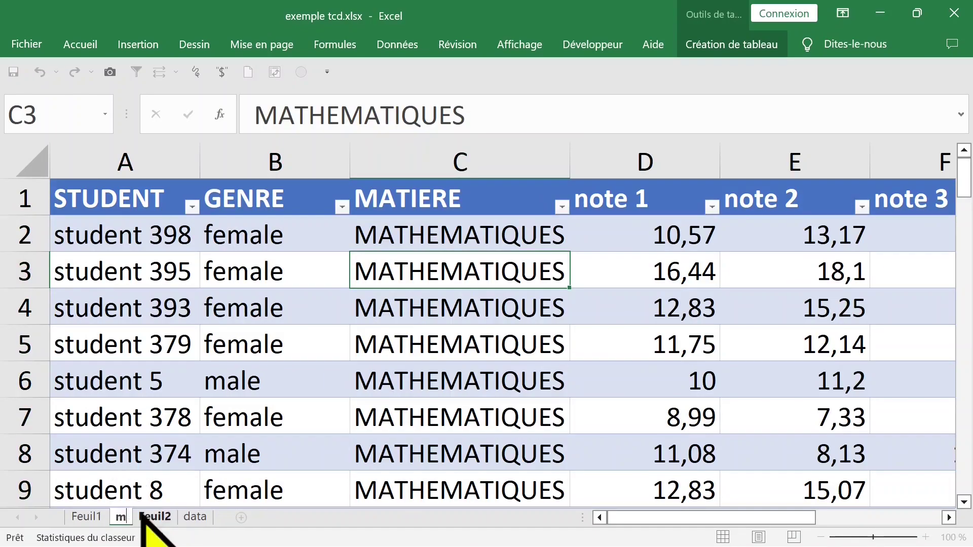
type("ath")
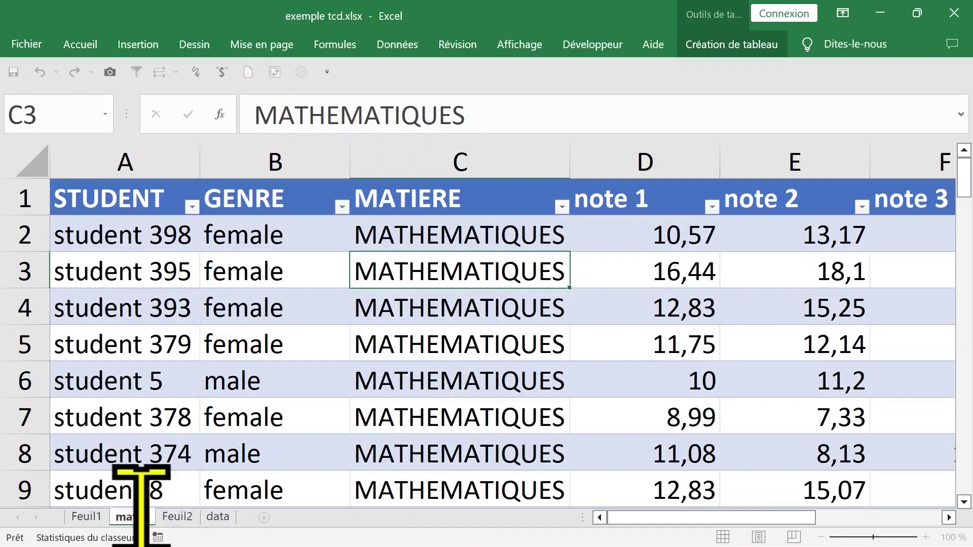
left_click(474, 380)
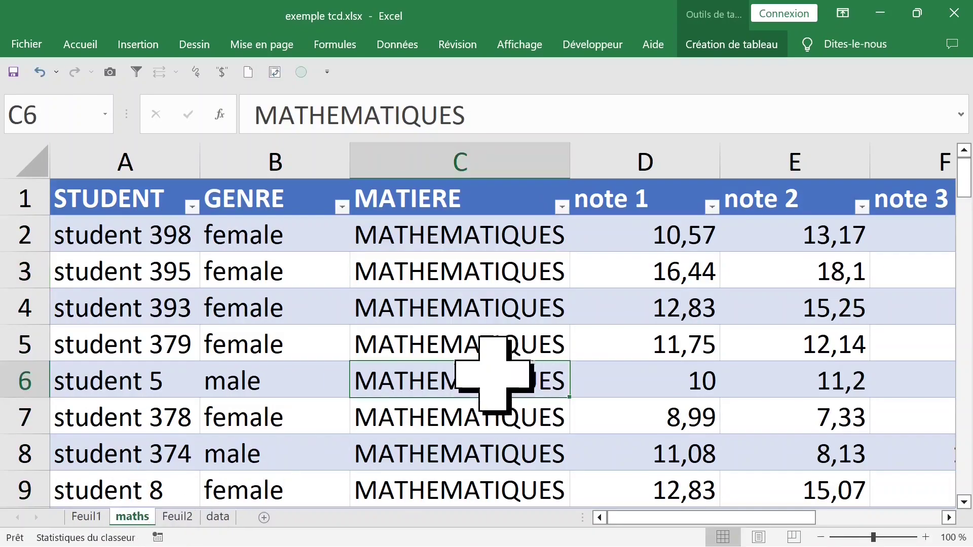
left_click(219, 517)
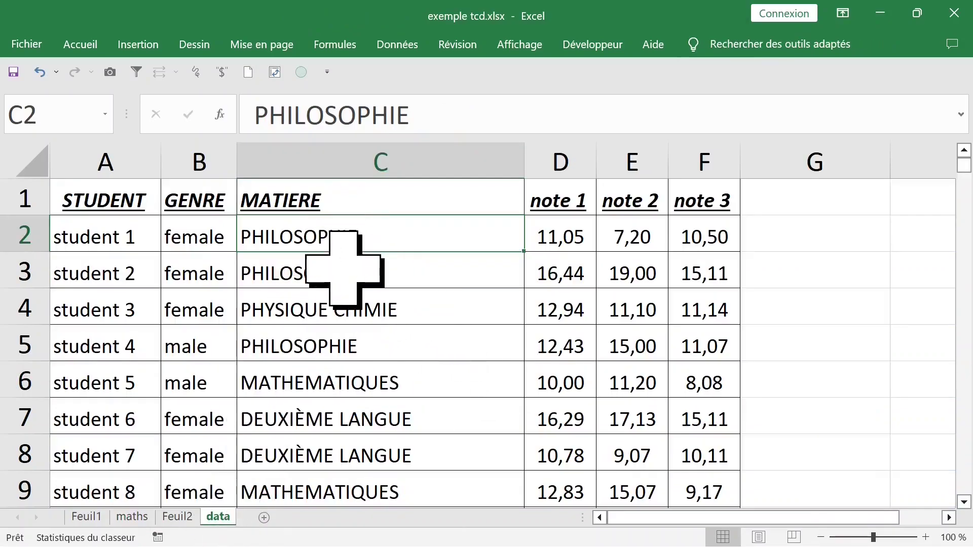
left_click(133, 517)
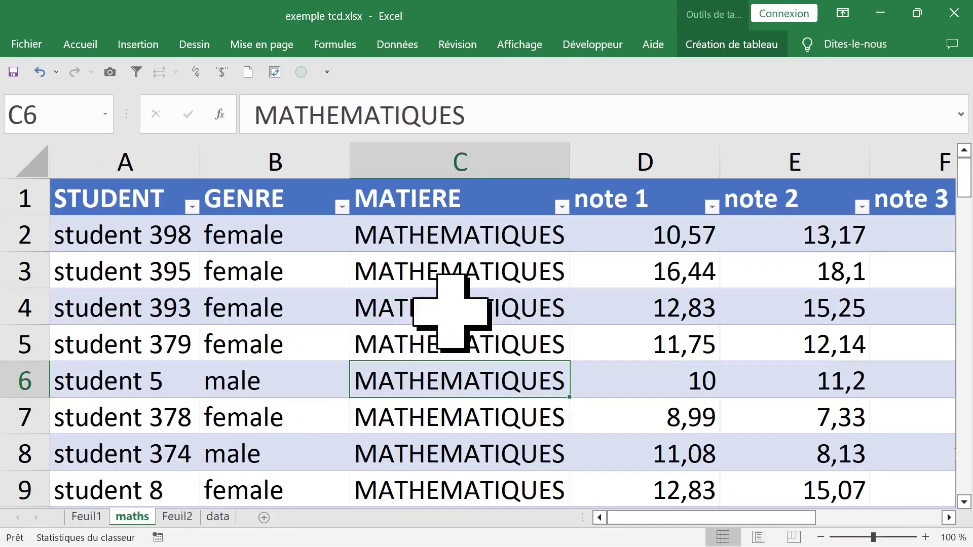
- Delete the maths sheet holding the extracted records and confirm the deletion
right_click(136, 522)
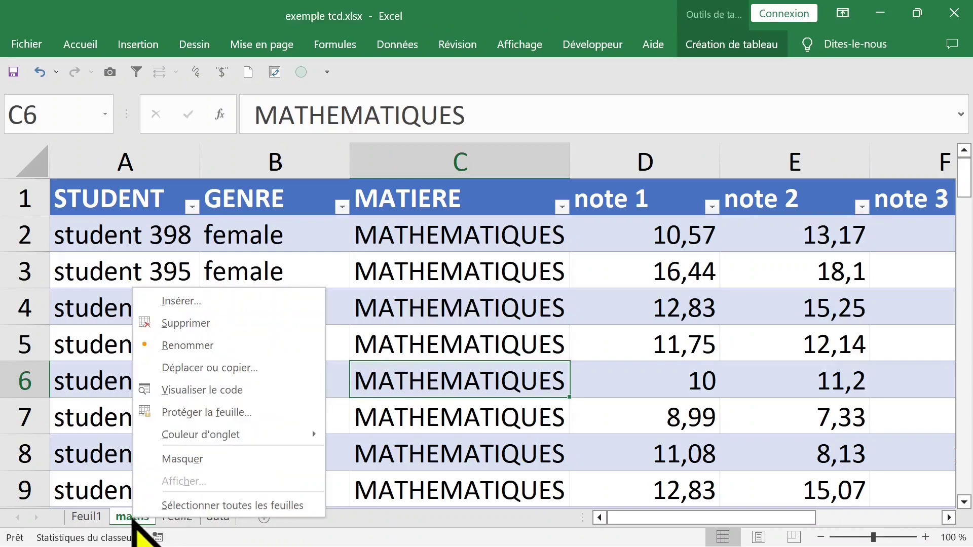
left_click(235, 324)
left_click(448, 332)
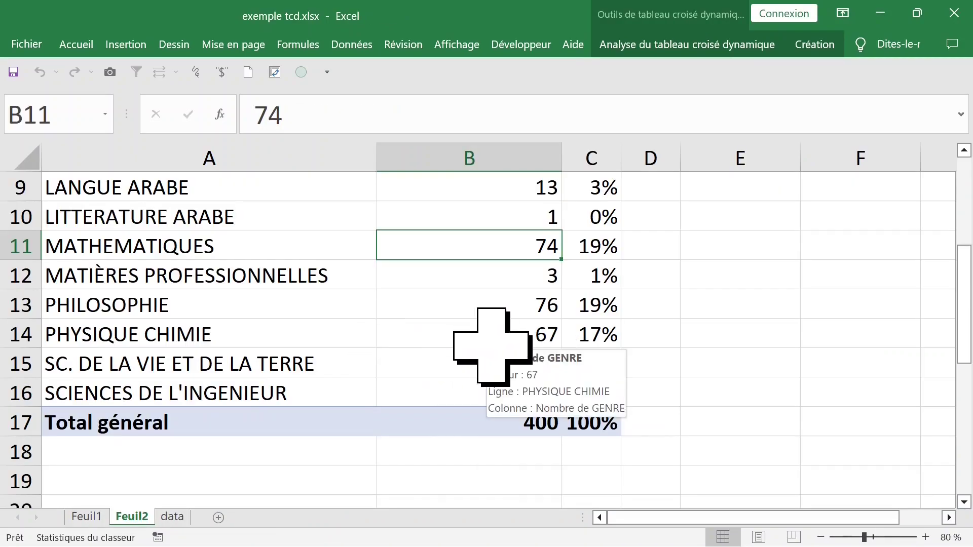
- Show the pivot field list for the subject table and remove the GENRE and MATIERE fields
scroll(491, 345, "up", 3)
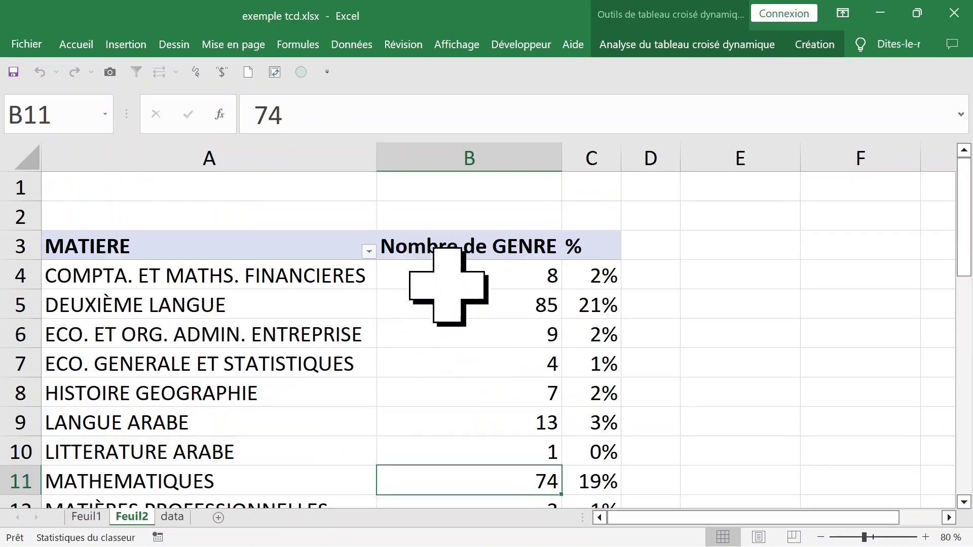
left_click(292, 274)
right_click(277, 276)
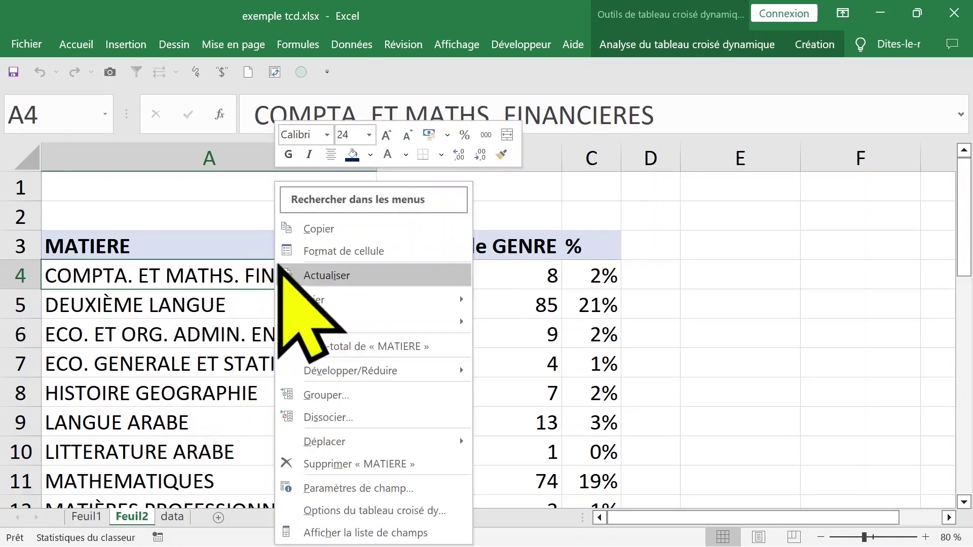
left_click(564, 347)
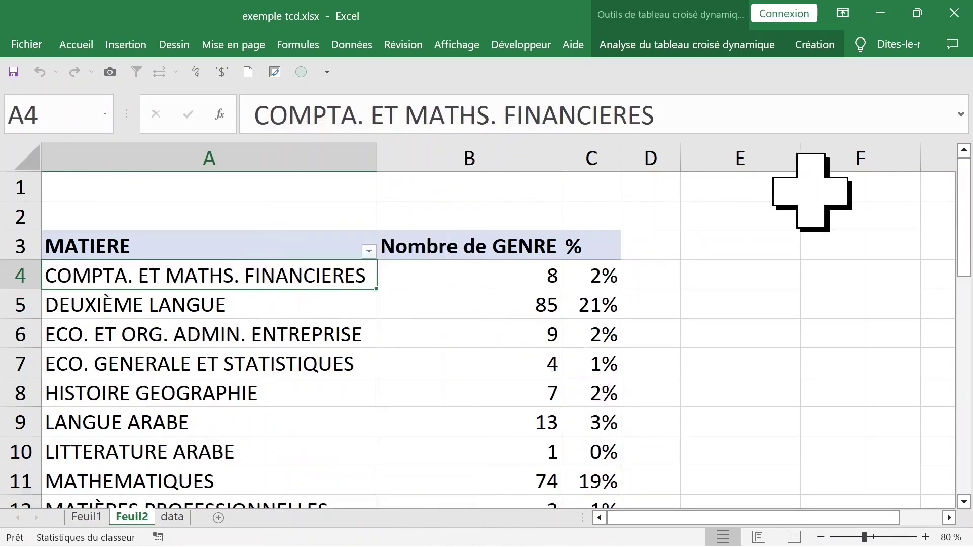
left_click(715, 49)
left_click(870, 84)
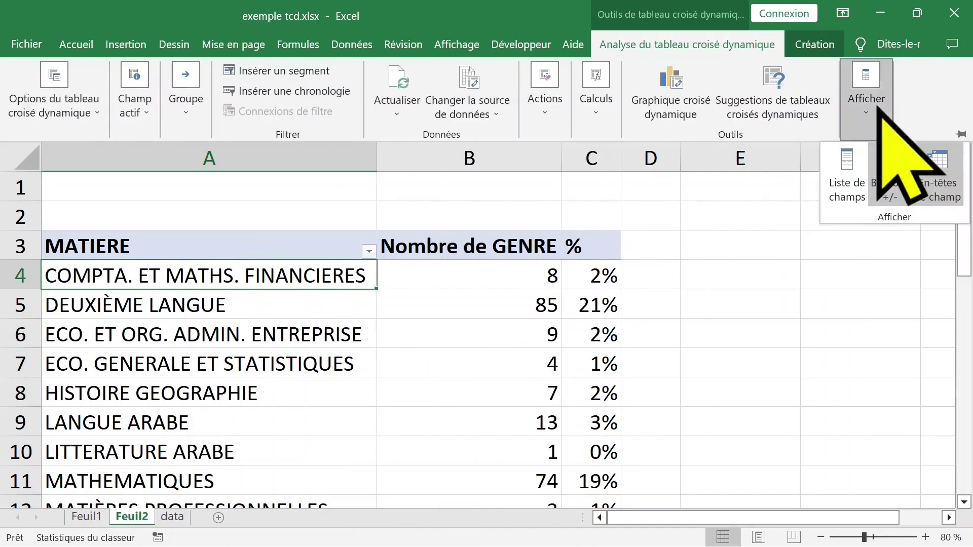
left_click(846, 175)
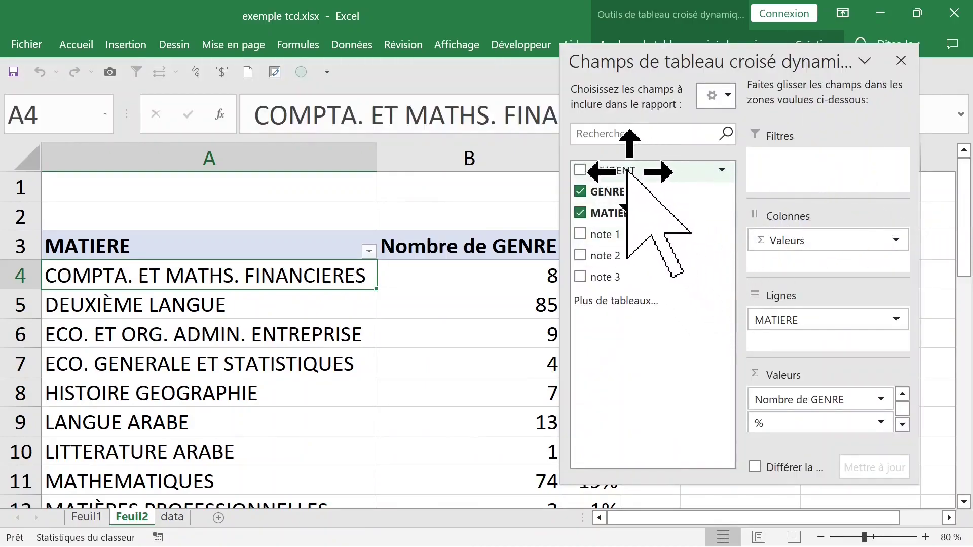
left_click(581, 192)
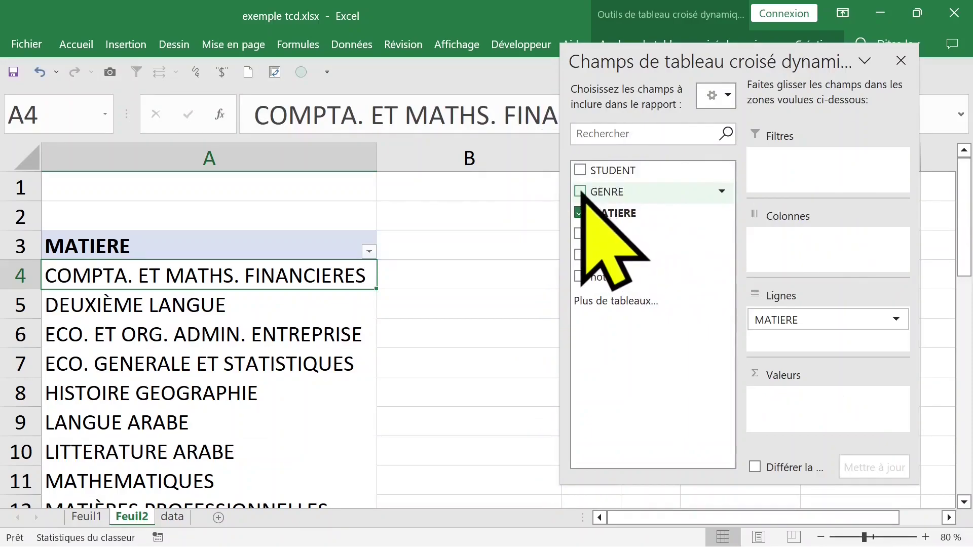
left_click(580, 213)
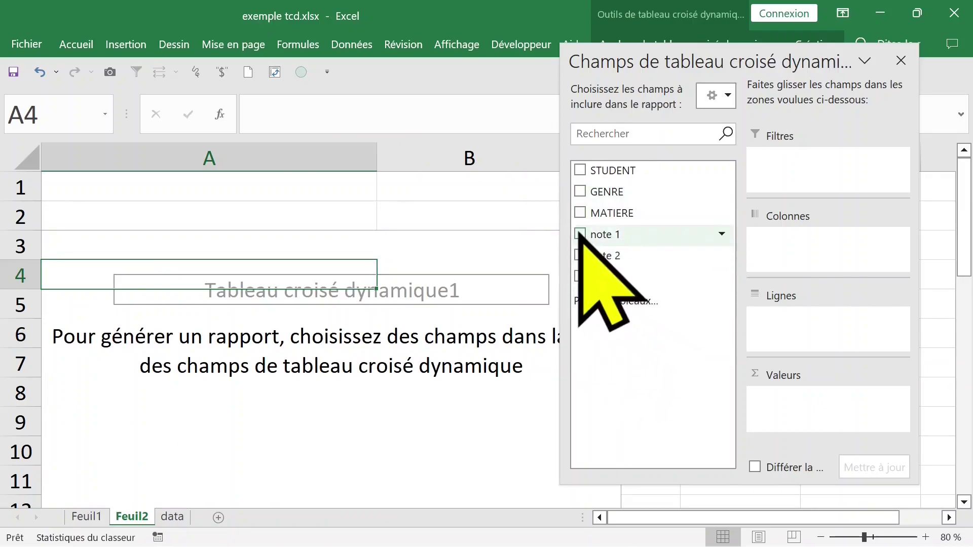
- Place note 1 in the row labels, GENRE in the columns and the count of GENRE in the values, and close the field list
left_click(579, 233)
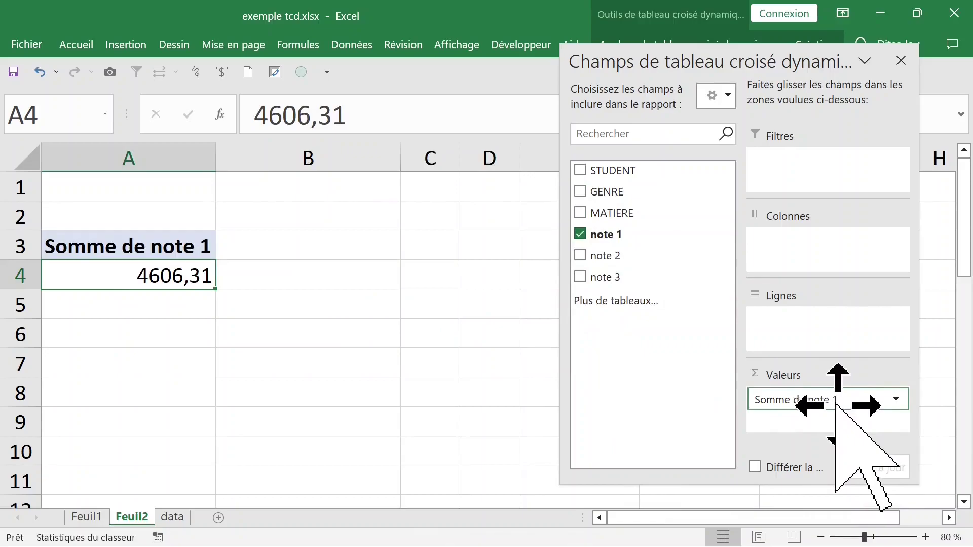
left_click_drag(836, 403, 811, 324)
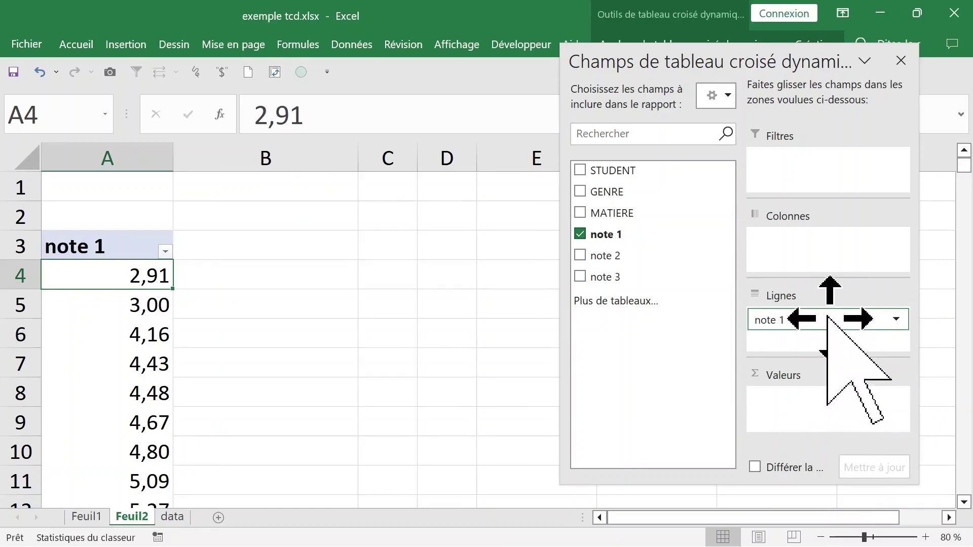
left_click_drag(828, 317, 774, 251)
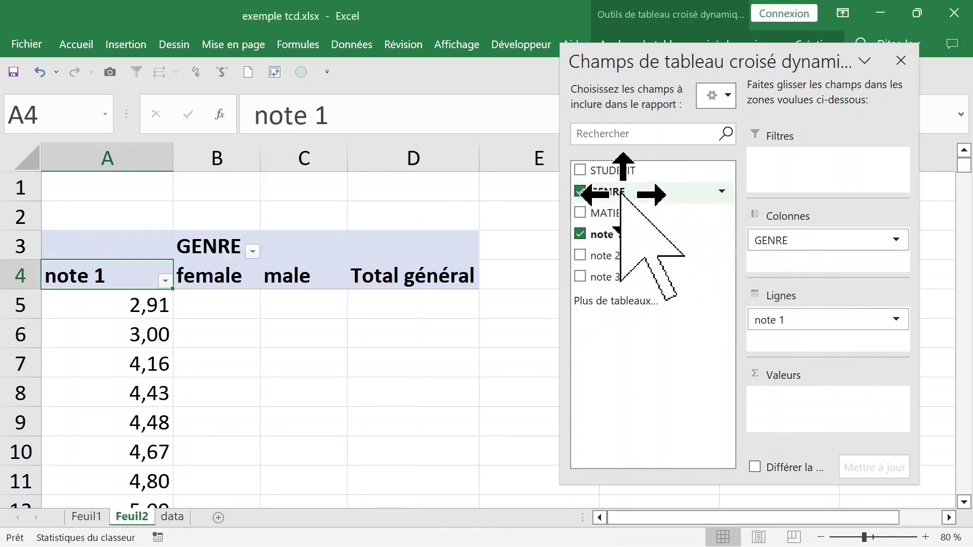
left_click_drag(621, 192, 794, 400)
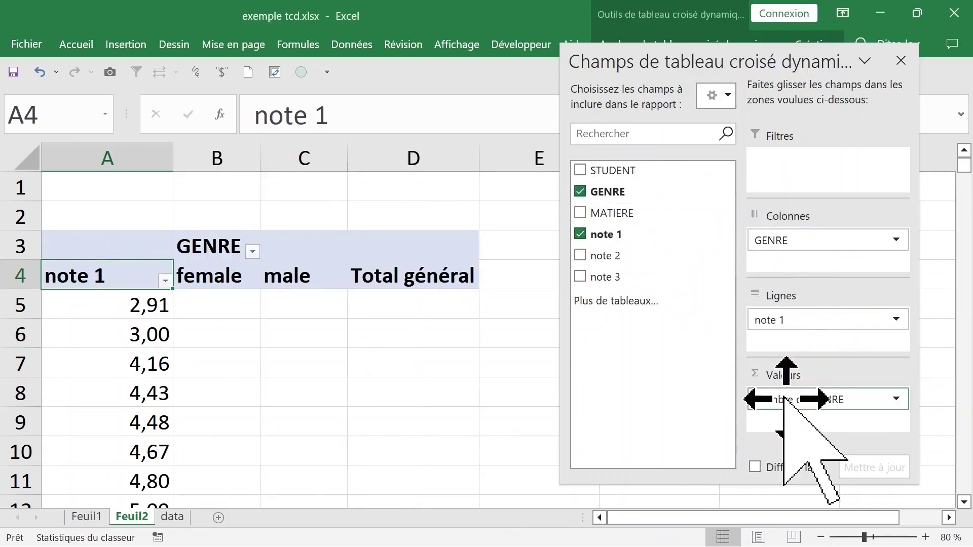
left_click(902, 61)
- Examine the female and male counts for the individual note 1 grades in the pivot table
left_click(278, 307)
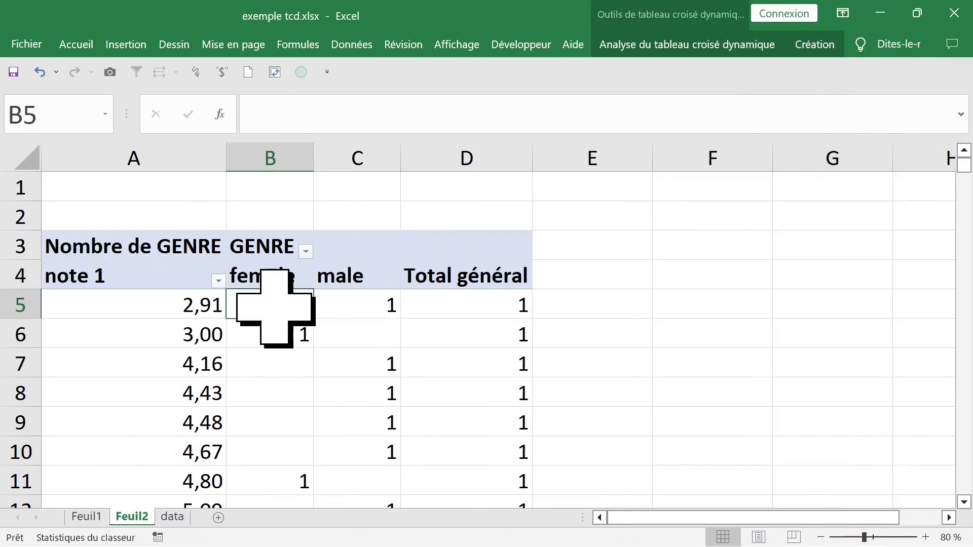
left_click(183, 325)
left_click(162, 336)
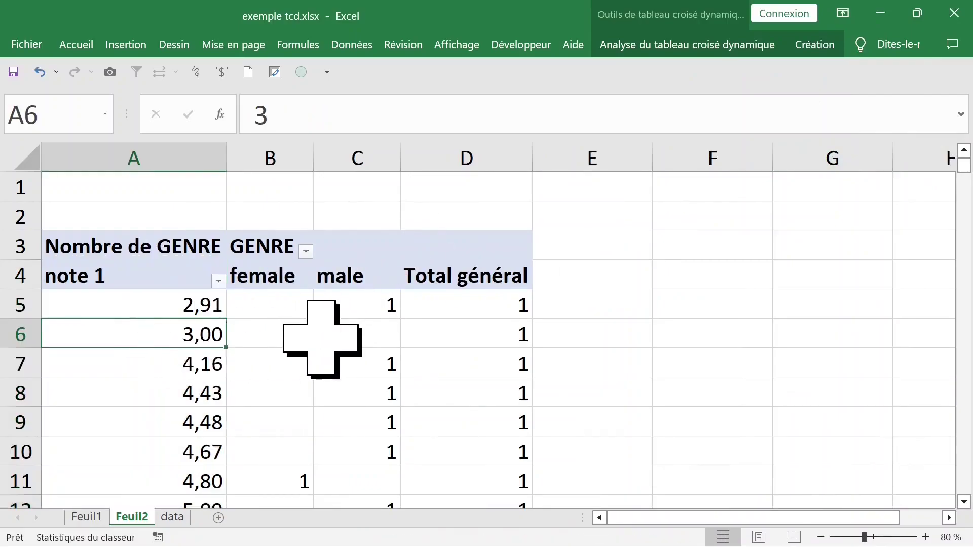
scroll(322, 339, "down", 7)
scroll(322, 338, "down", 20)
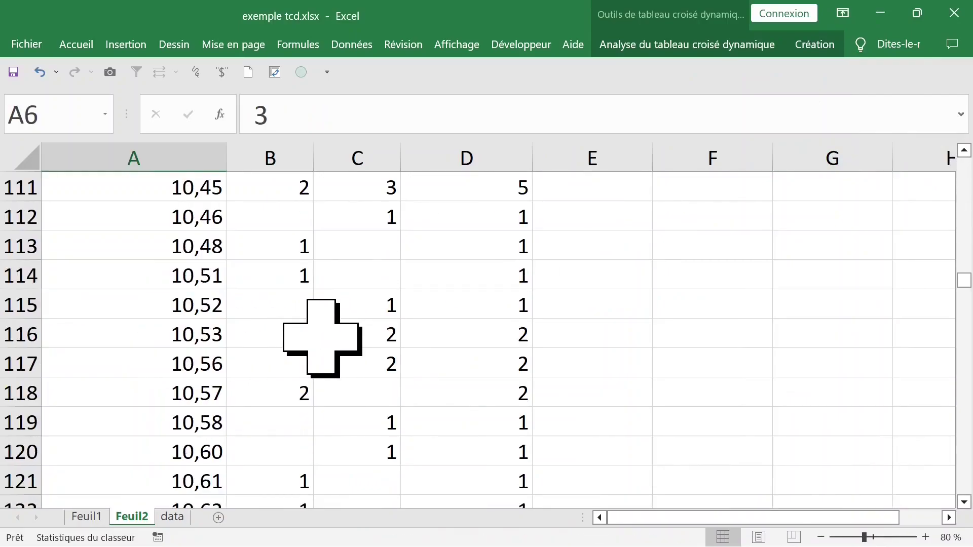
scroll(322, 338, "up", 18)
scroll(322, 339, "up", 18)
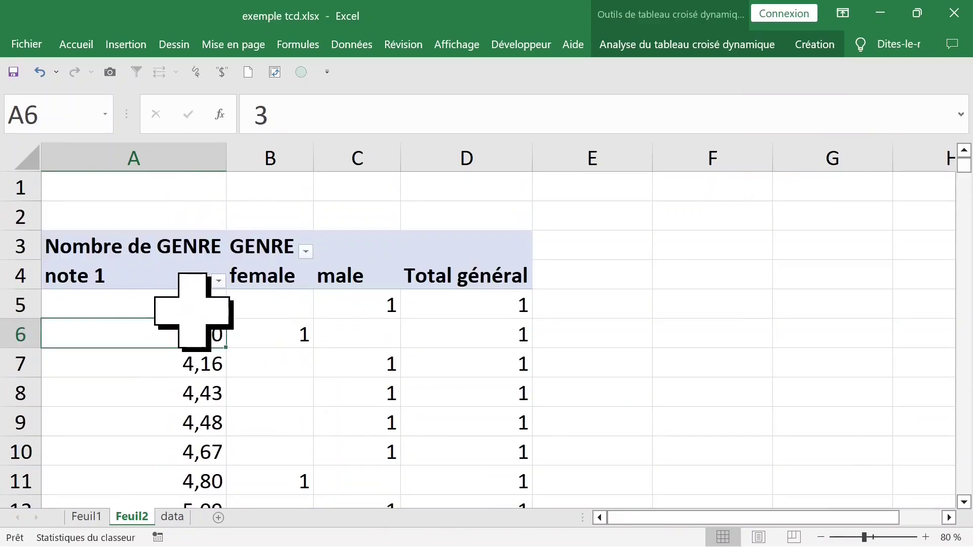
- Group the note 1 row labels from 0 to 20 in intervals of 4
left_click(180, 310)
right_click(180, 310)
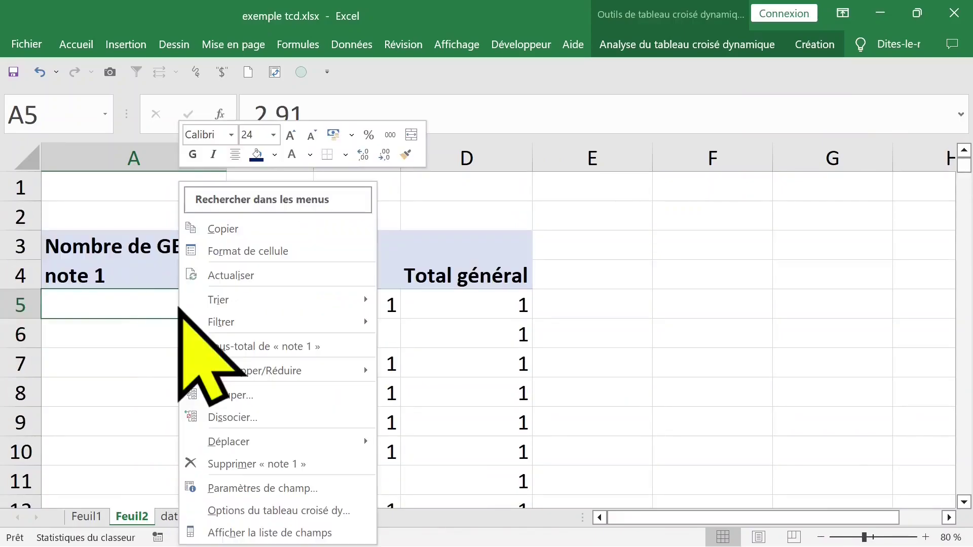
key("Escape")
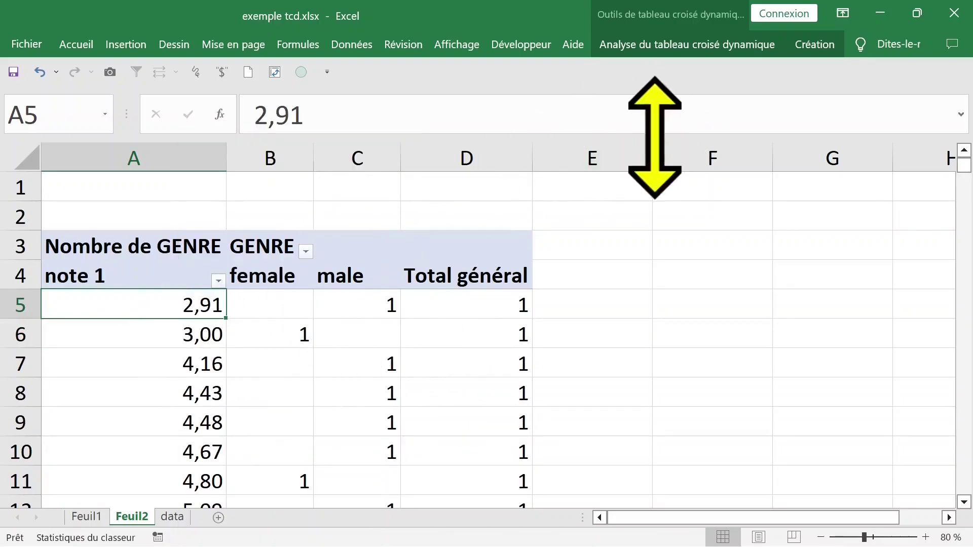
left_click(682, 53)
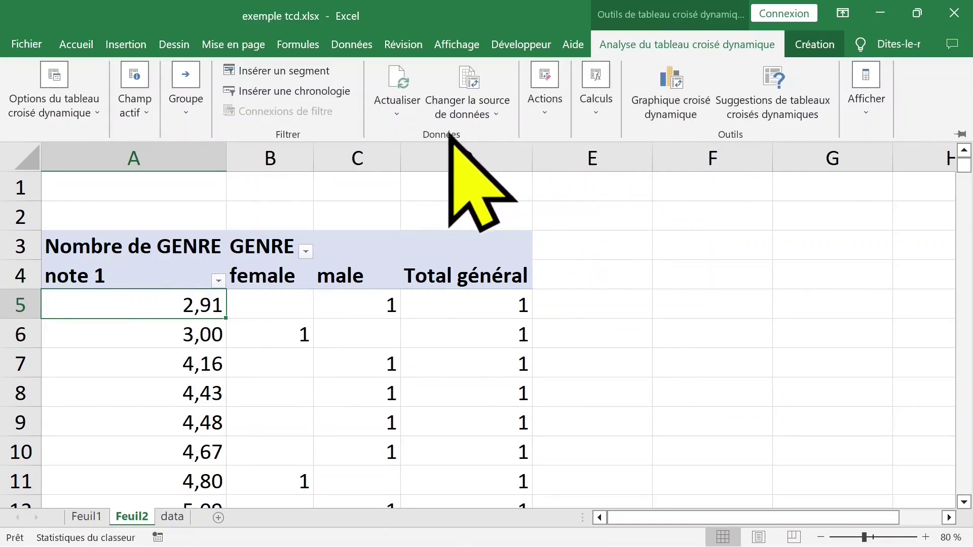
left_click(183, 82)
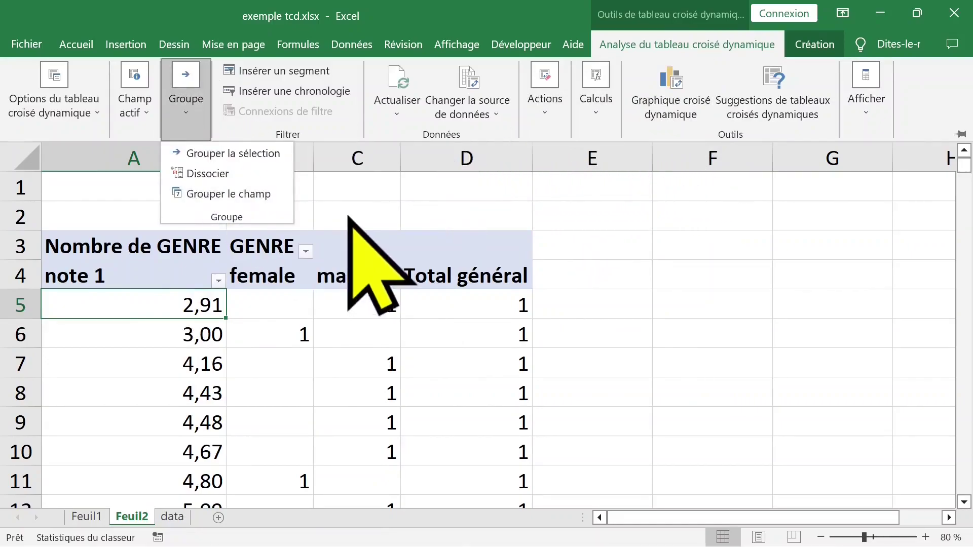
left_click(242, 155)
left_click(517, 242)
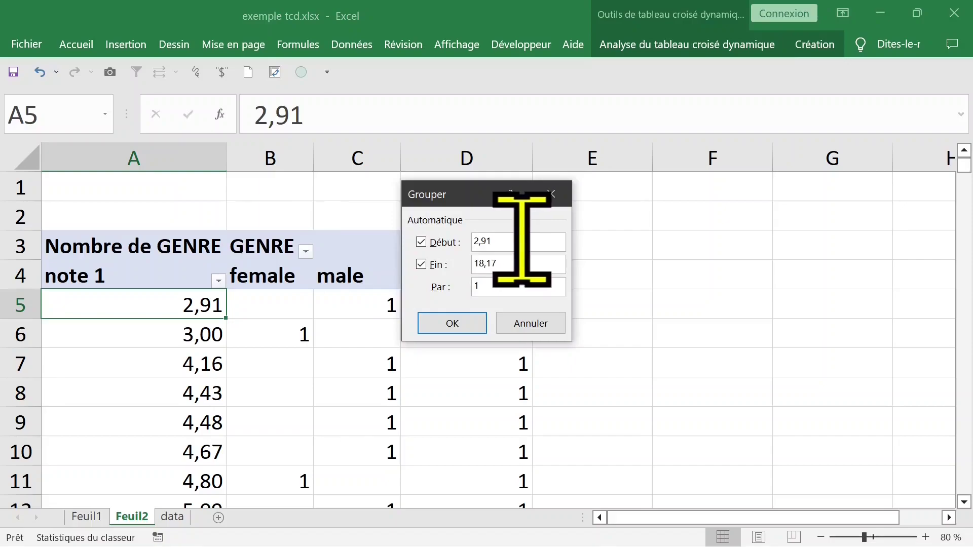
left_click_drag(523, 242, 447, 242)
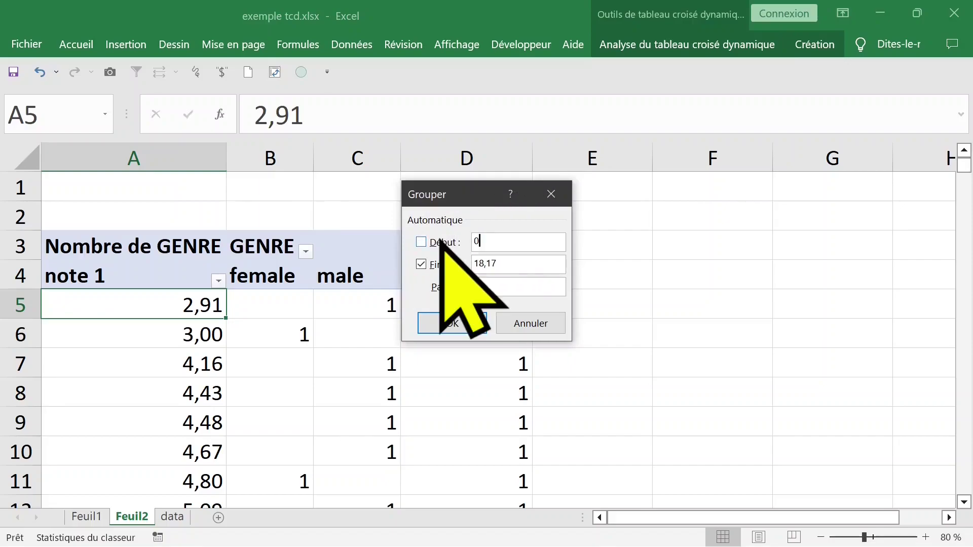
left_click_drag(527, 263, 464, 262)
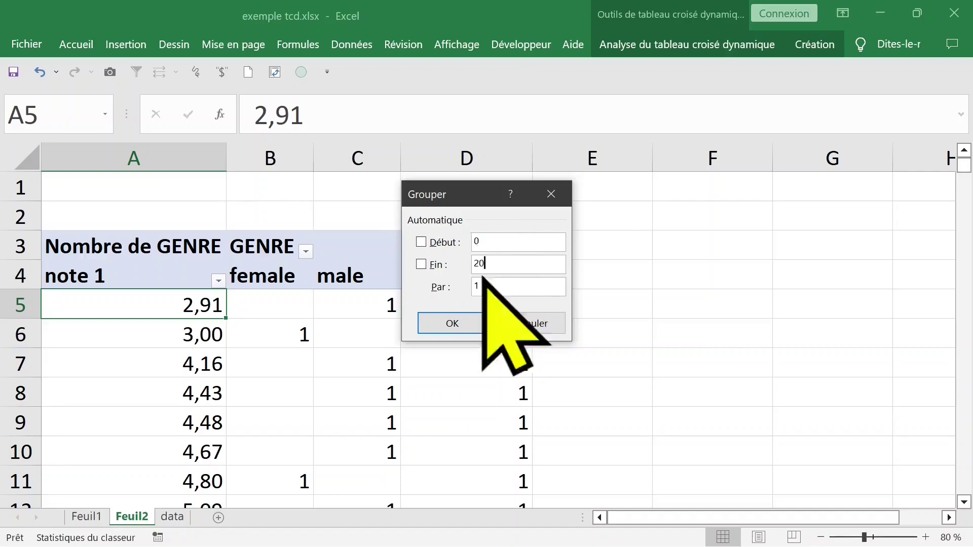
left_click(536, 287)
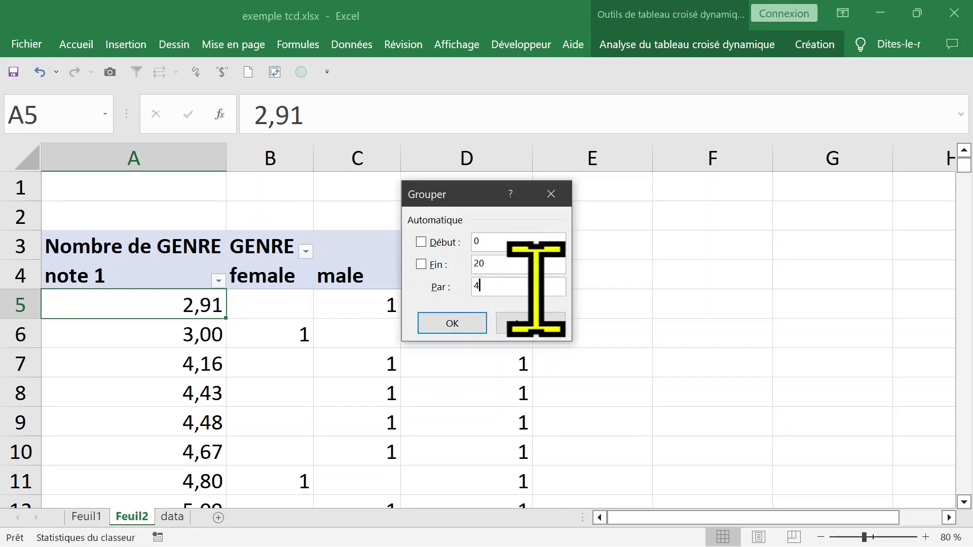
type("4")
left_click(472, 323)
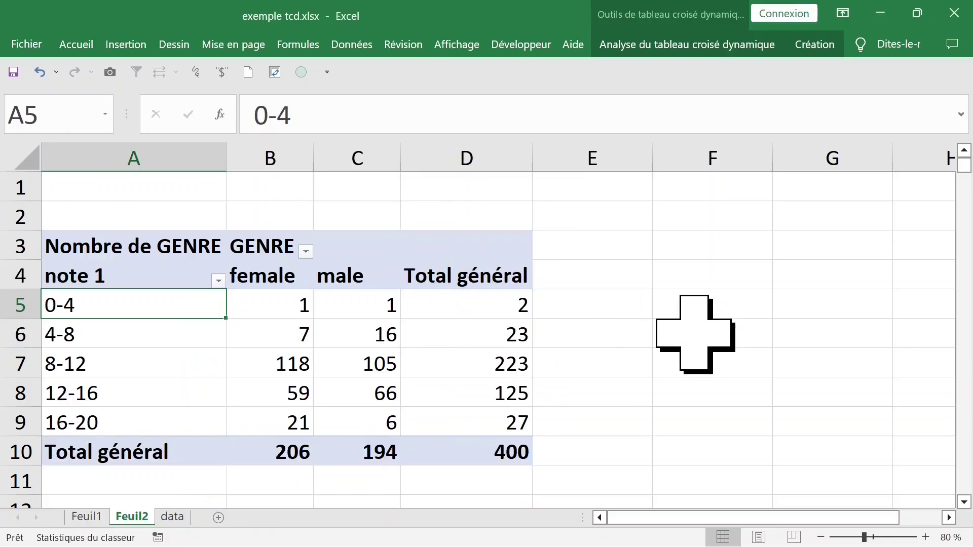
left_click_drag(135, 311, 135, 425)
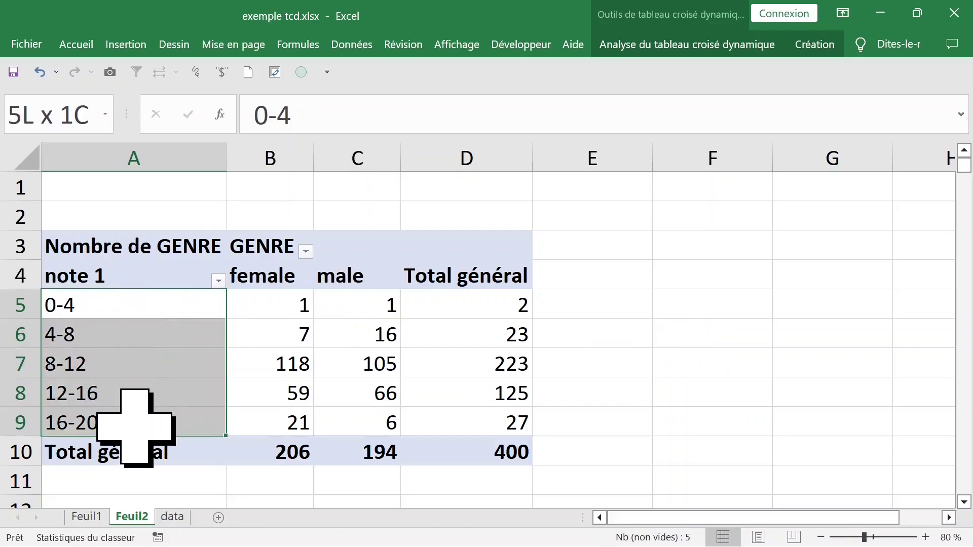
left_click(168, 373)
left_click(143, 319)
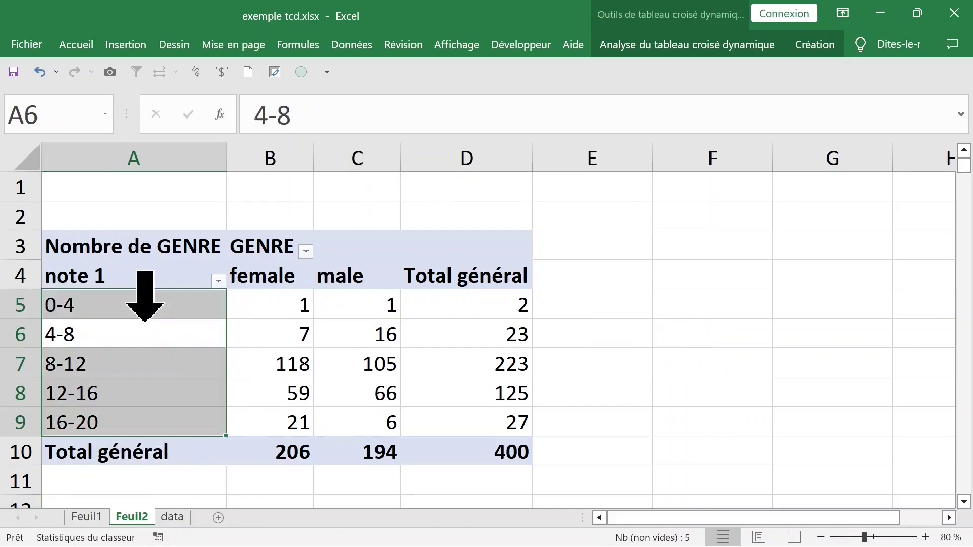
- Add STUDENT to the row labels below note 1, close the field list, and reduce the sheet zoom to 60%
left_click(126, 344)
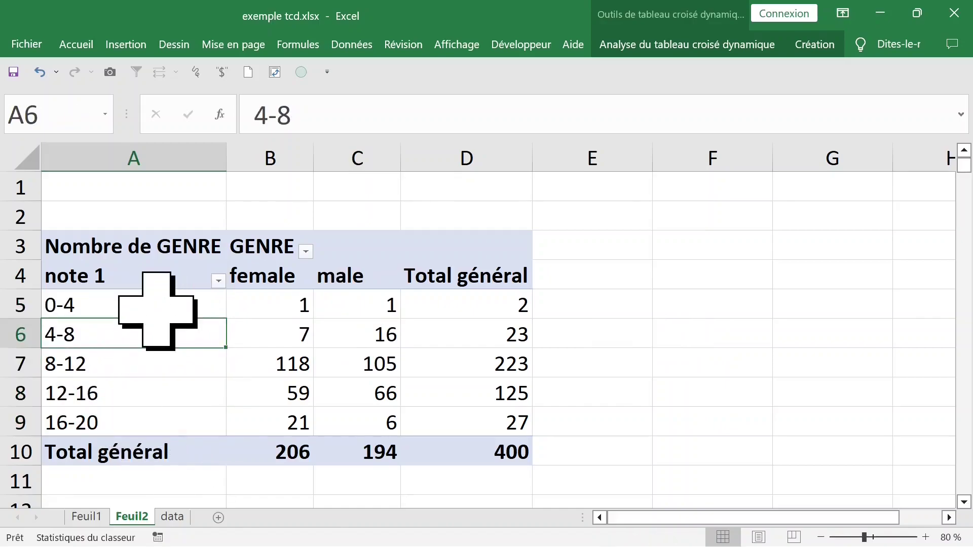
left_click(659, 45)
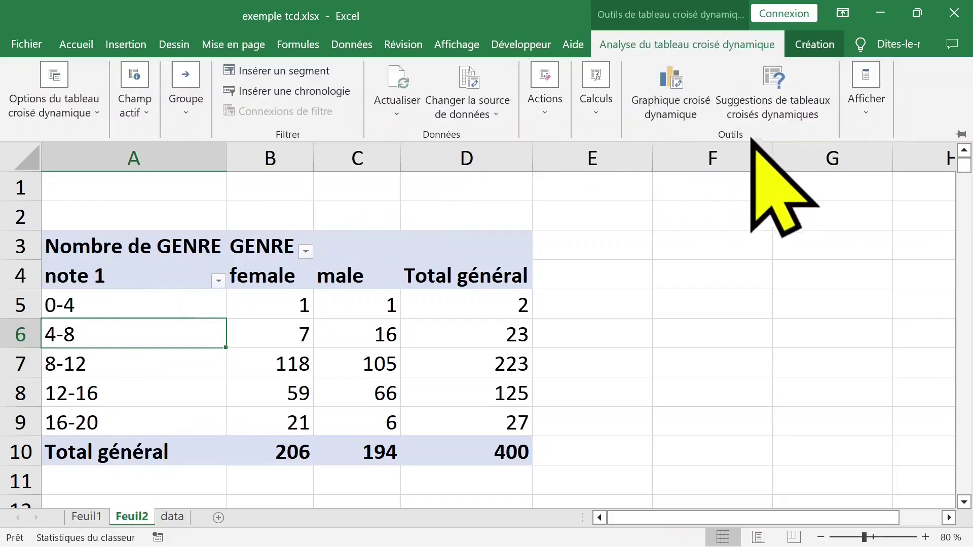
left_click(874, 125)
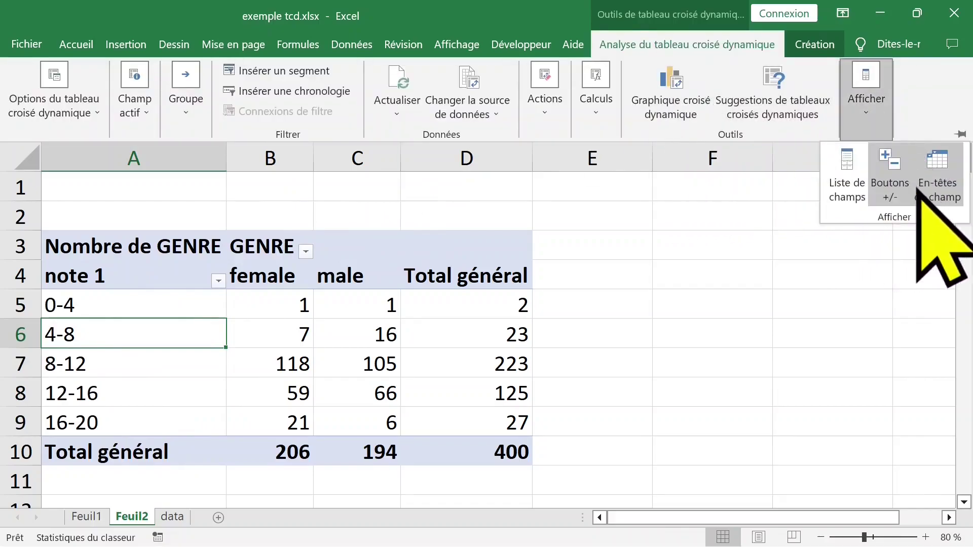
left_click(857, 190)
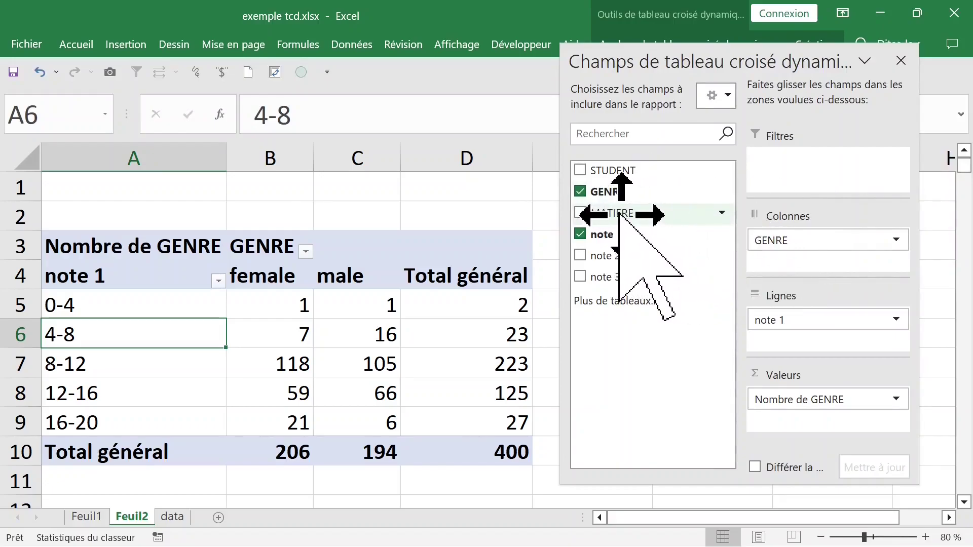
left_click_drag(616, 172, 822, 319)
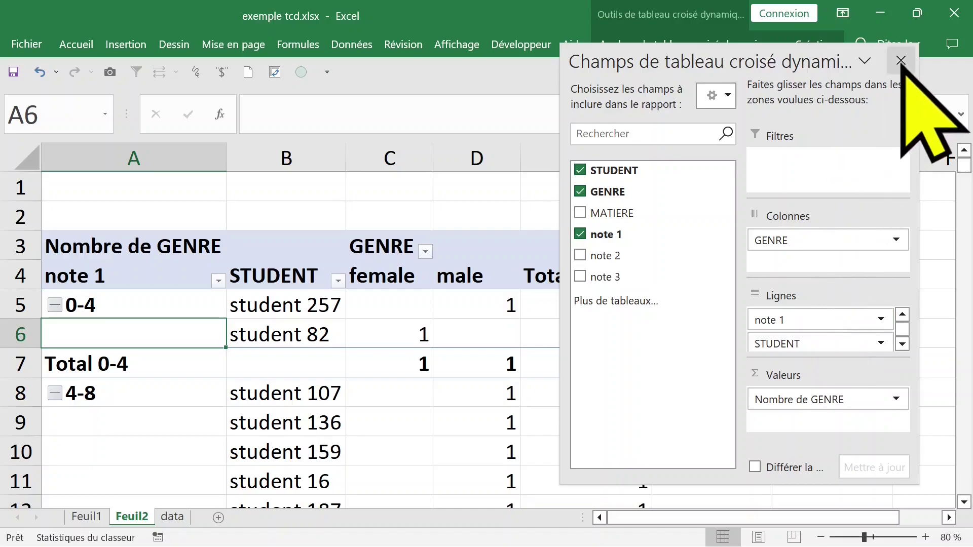
left_click(901, 60)
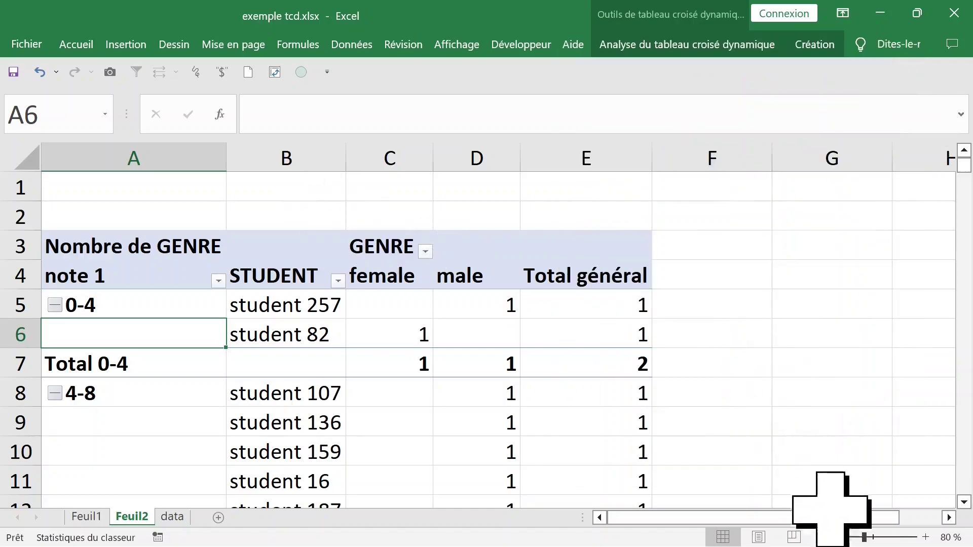
left_click(821, 537)
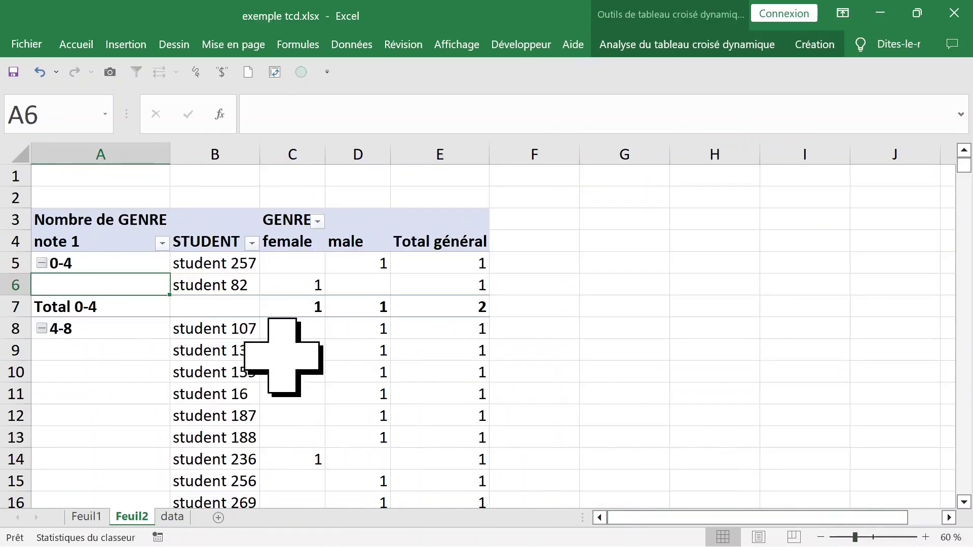
- Examine the students and the female and male subtotals listed under each note 1 range, down to the grand total
left_click(225, 352)
left_click(358, 308)
left_click(441, 307)
scroll(563, 330, "down", 20)
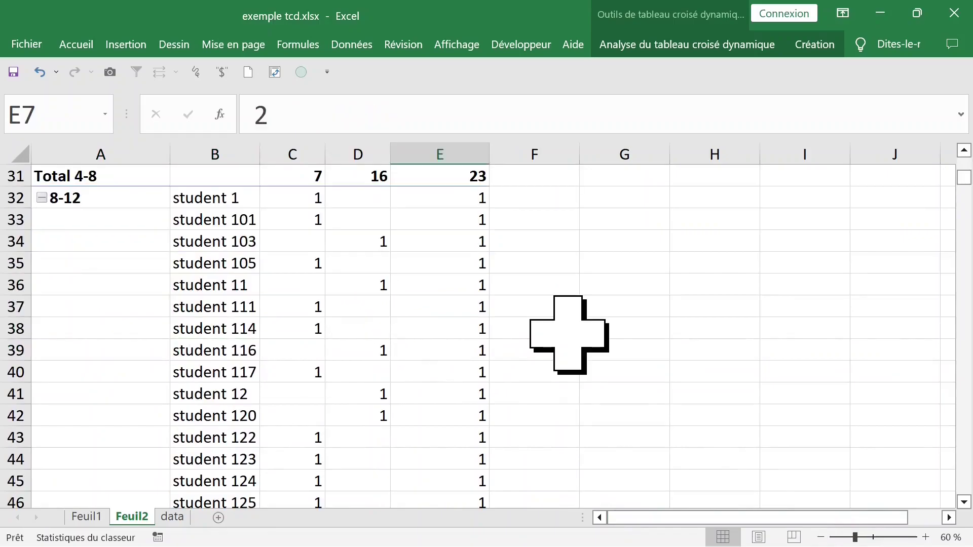
scroll(419, 328, "down", 20)
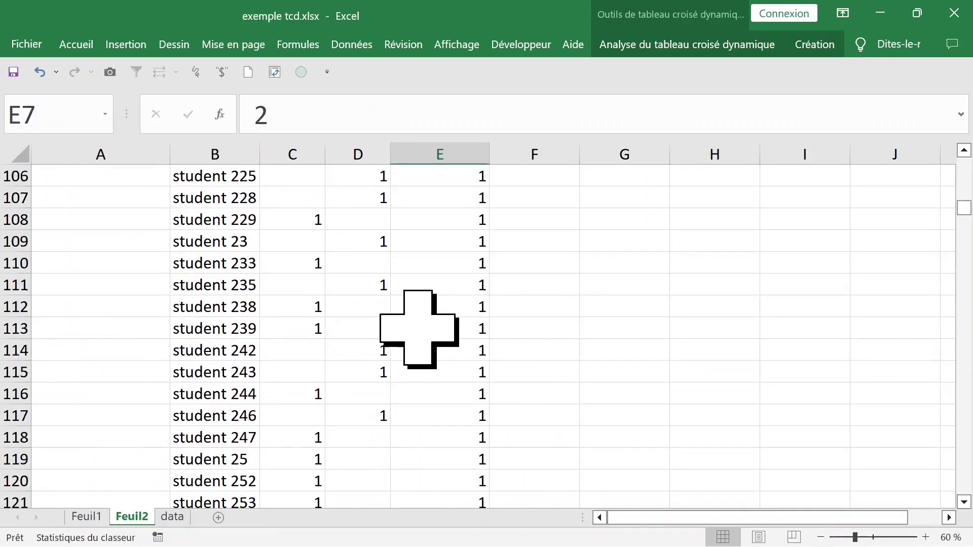
scroll(419, 329, "down", 20)
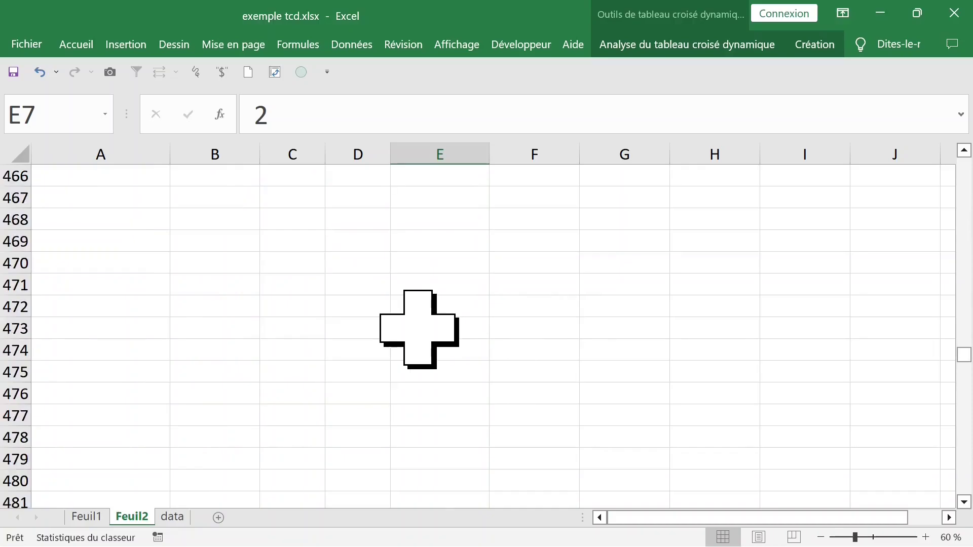
scroll(419, 328, "up", 20)
left_click(127, 308)
left_click(294, 308)
left_click(482, 308)
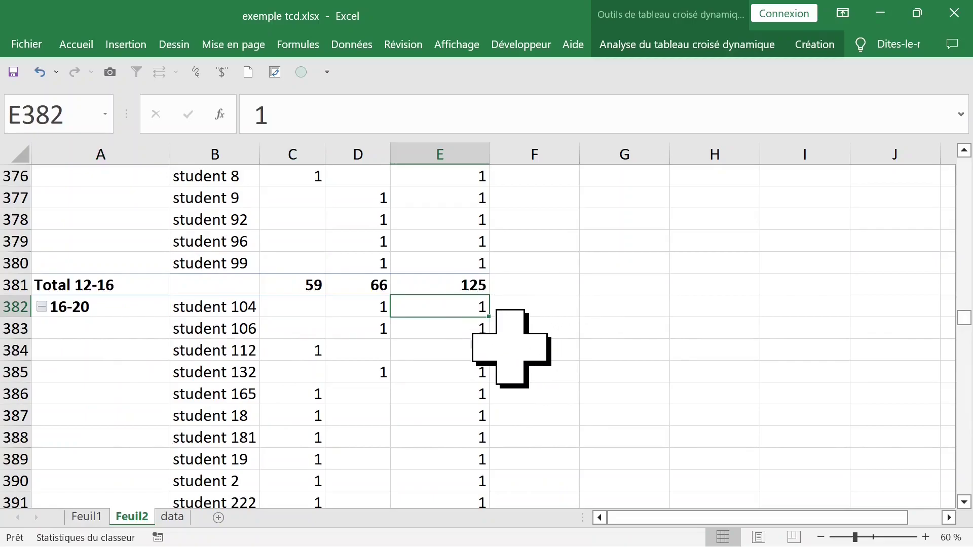
scroll(511, 347, "down", 15)
scroll(488, 290, "up", 5)
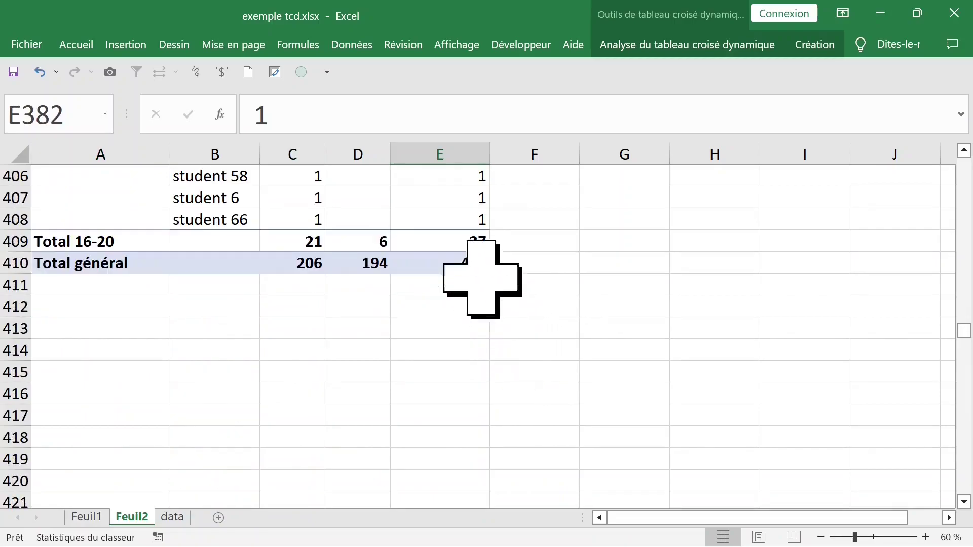
- Extract the records behind the overall total of the 16-20 note 1 range to a new sheet and check their note 1 grades
left_click(461, 238)
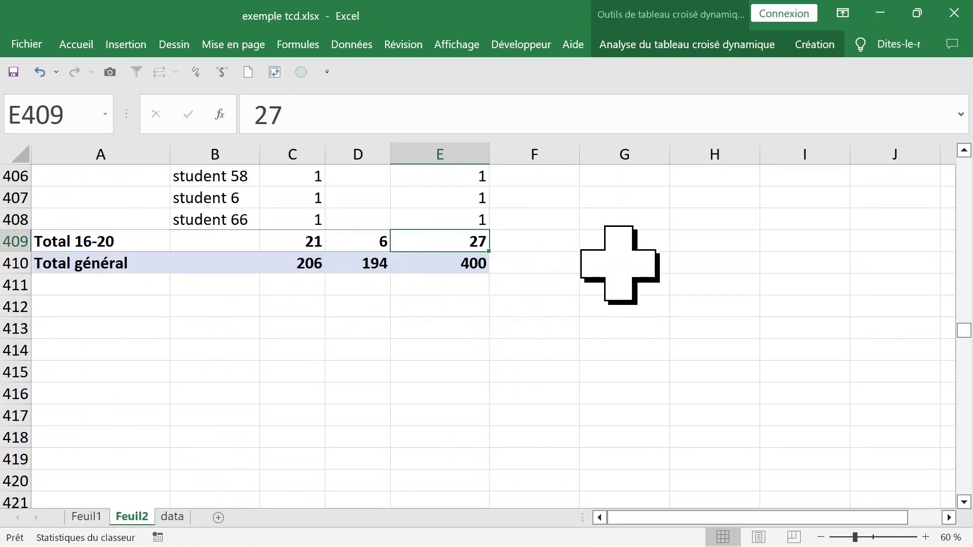
double_click(441, 242)
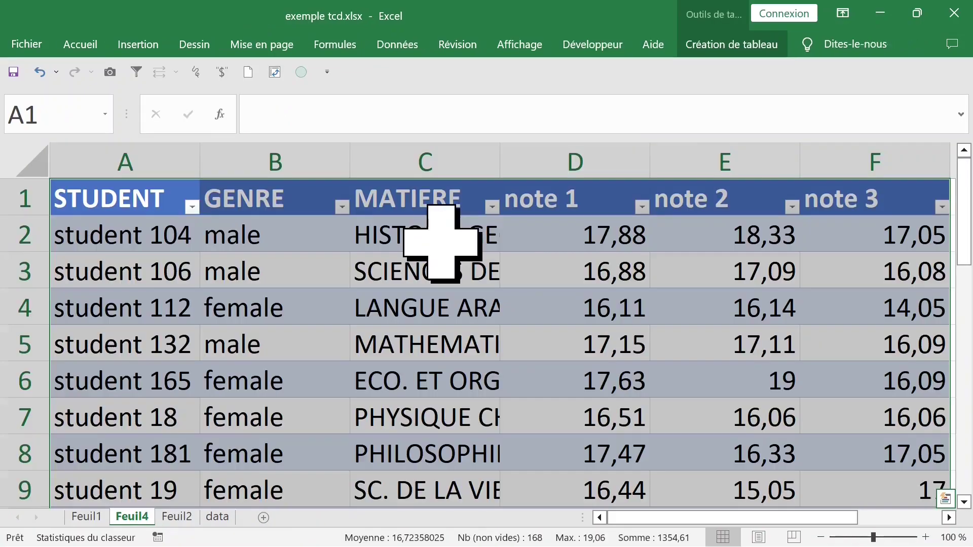
left_click(583, 169)
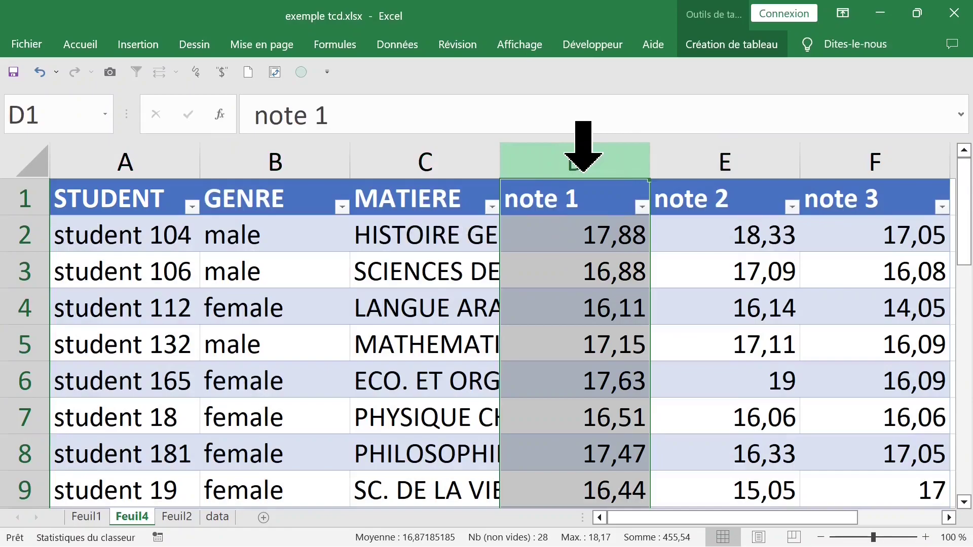
scroll(653, 271, "down", 6)
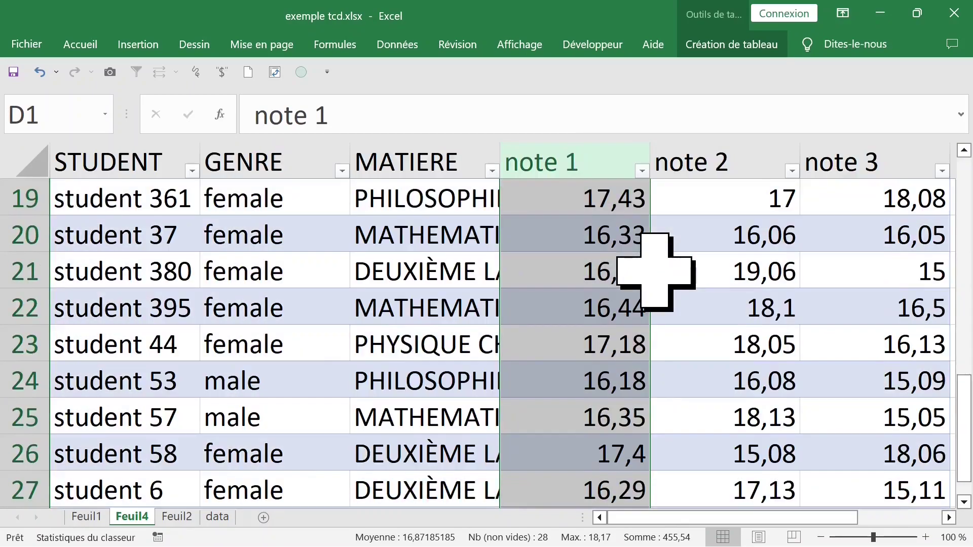
scroll(654, 271, "down", 6)
scroll(654, 271, "up", 12)
left_click(474, 267)
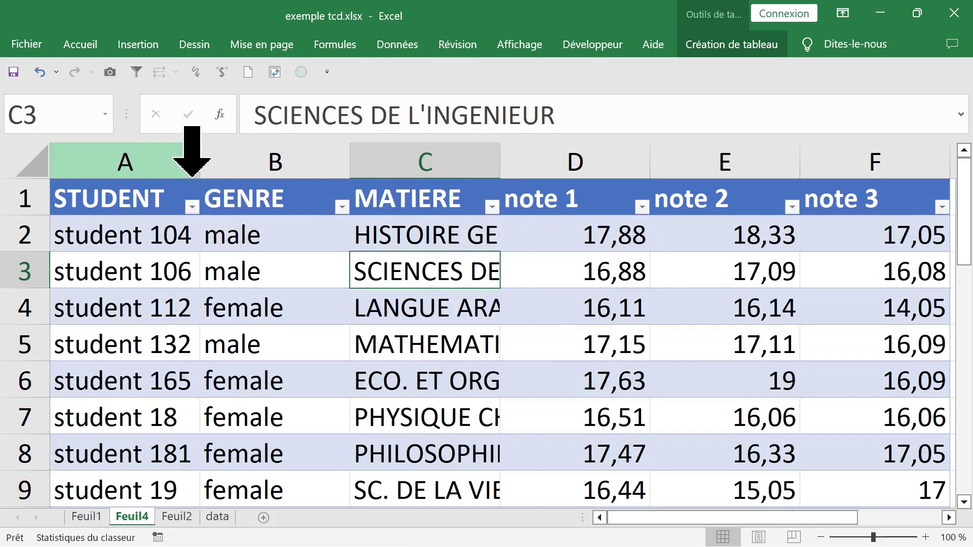
- Delete the detail sheet holding the extracted 16-20 records
right_click(135, 517)
left_click(223, 319)
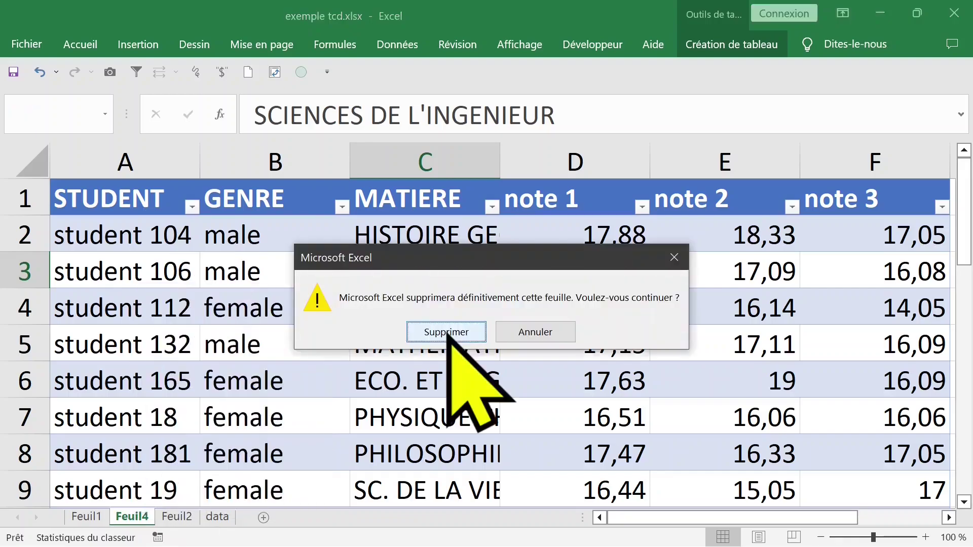
left_click(456, 335)
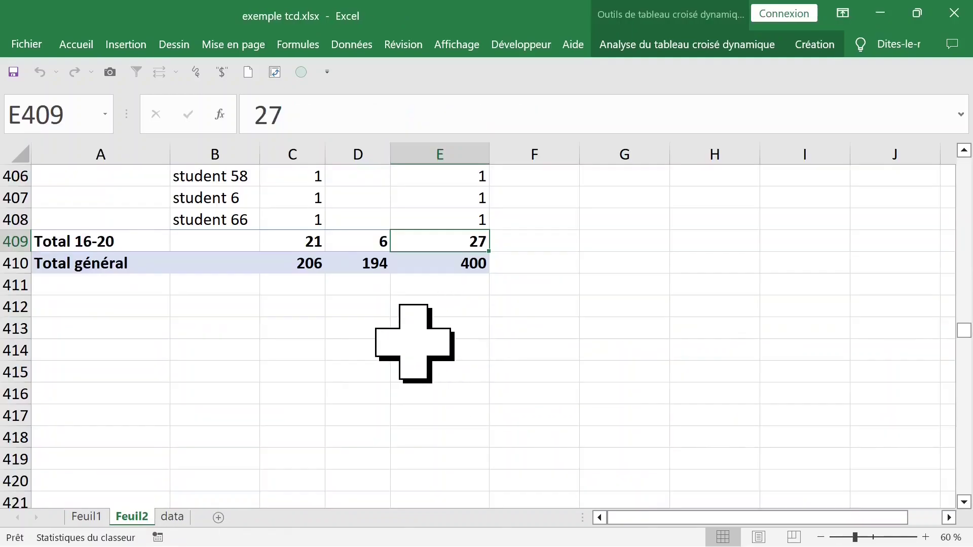
- Reopen the pivot table field list, remove note 1, STUDENT and the GENRE count, and move GENRE to the report filter
scroll(415, 344, "up", 20)
left_click(288, 283)
right_click(289, 286)
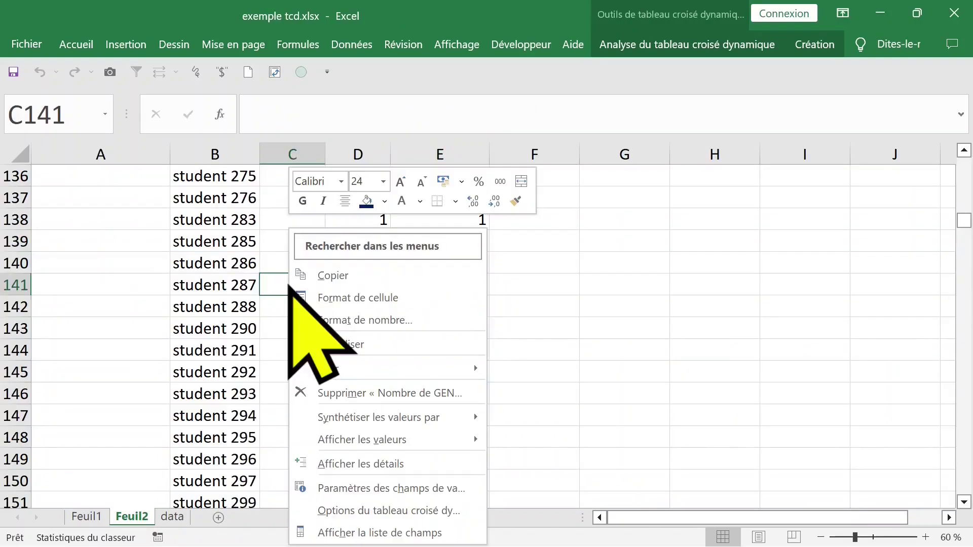
left_click(379, 533)
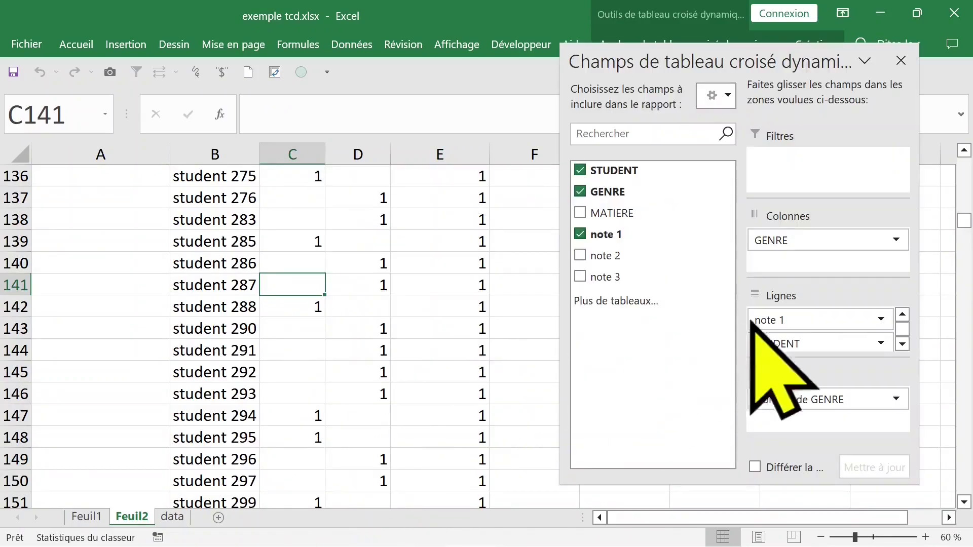
left_click_drag(826, 335, 580, 256)
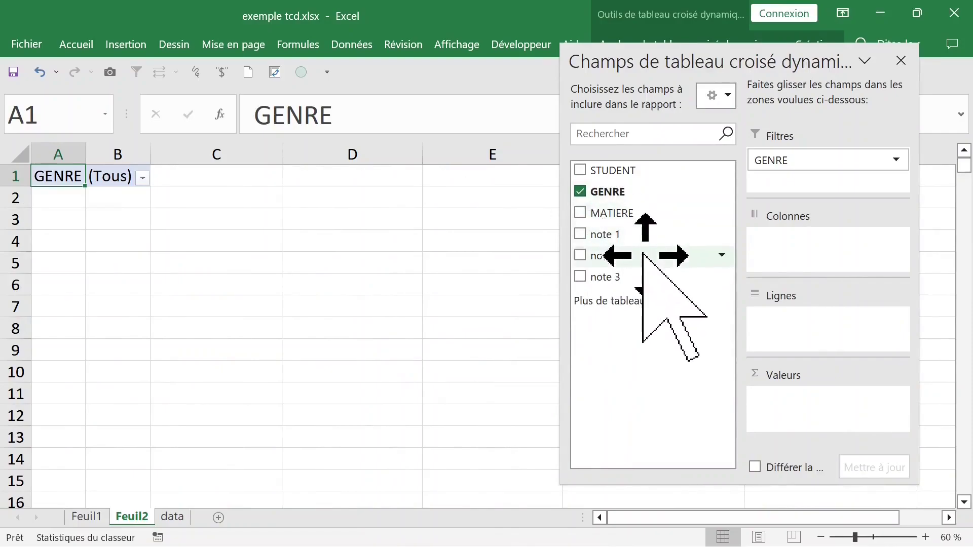
- Place note 2 in the row labels and in the values, summarised by count (Nombre)
left_click_drag(620, 256, 799, 368)
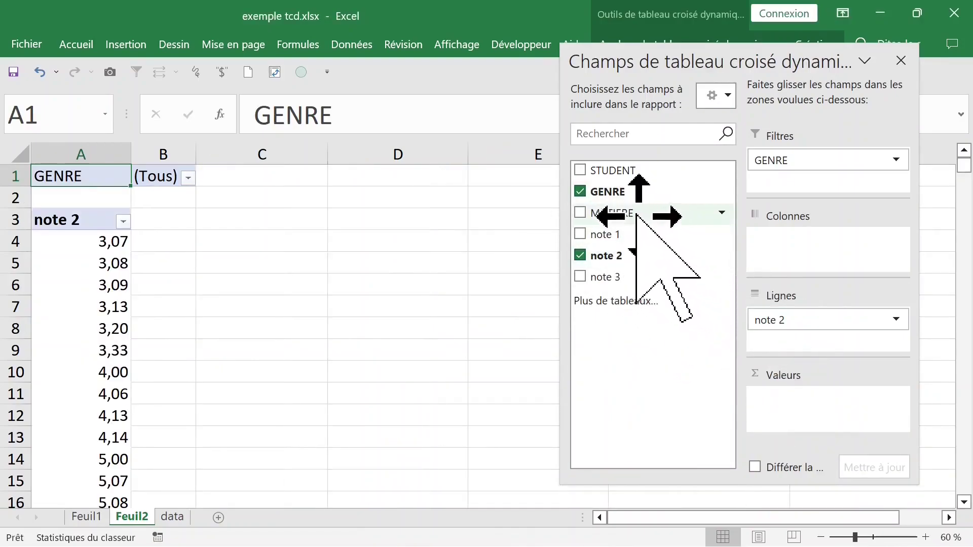
left_click_drag(626, 256, 796, 401)
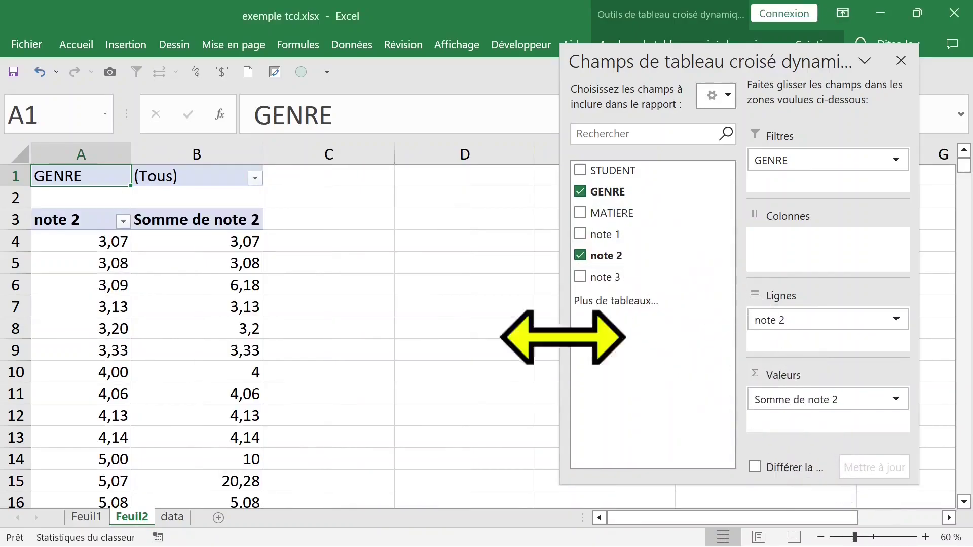
left_click(232, 242)
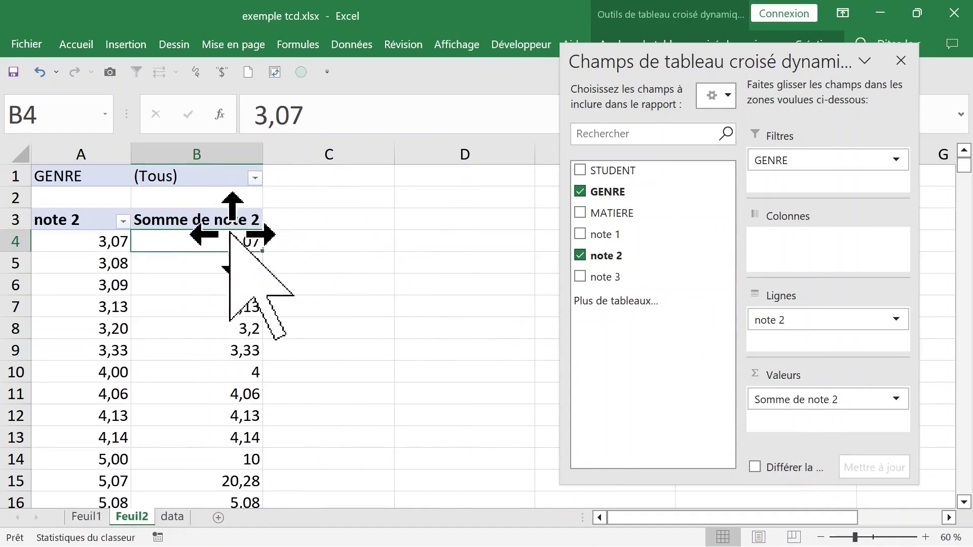
double_click(215, 221)
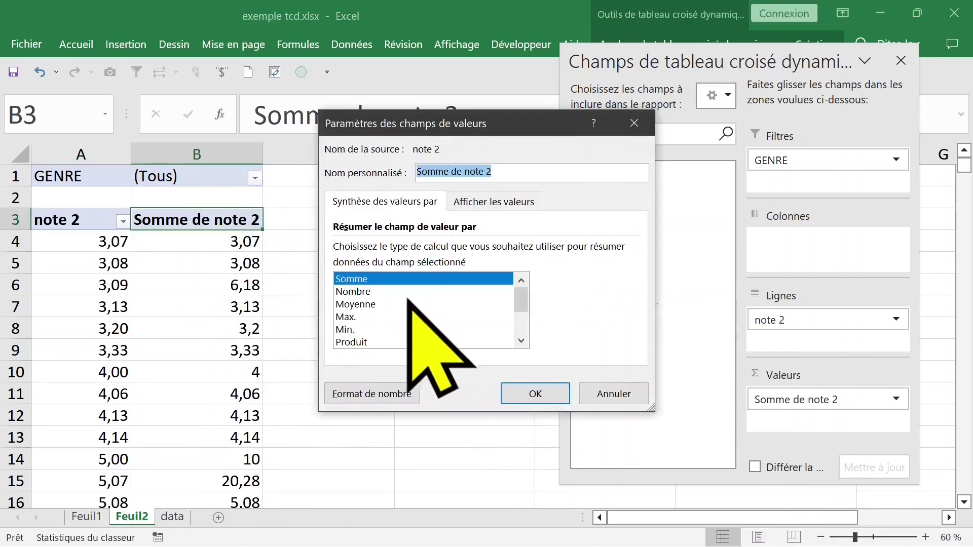
left_click(365, 329)
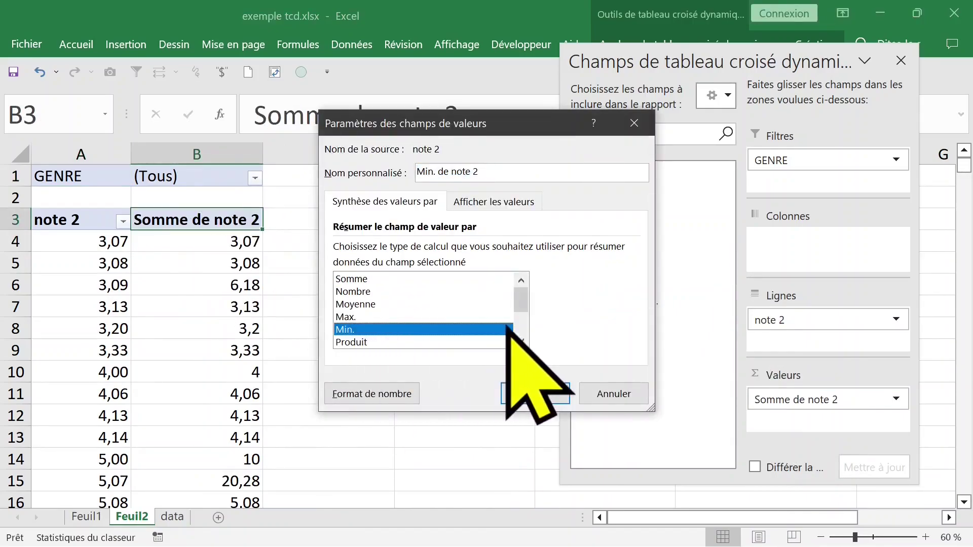
left_click(358, 291)
left_click(531, 394)
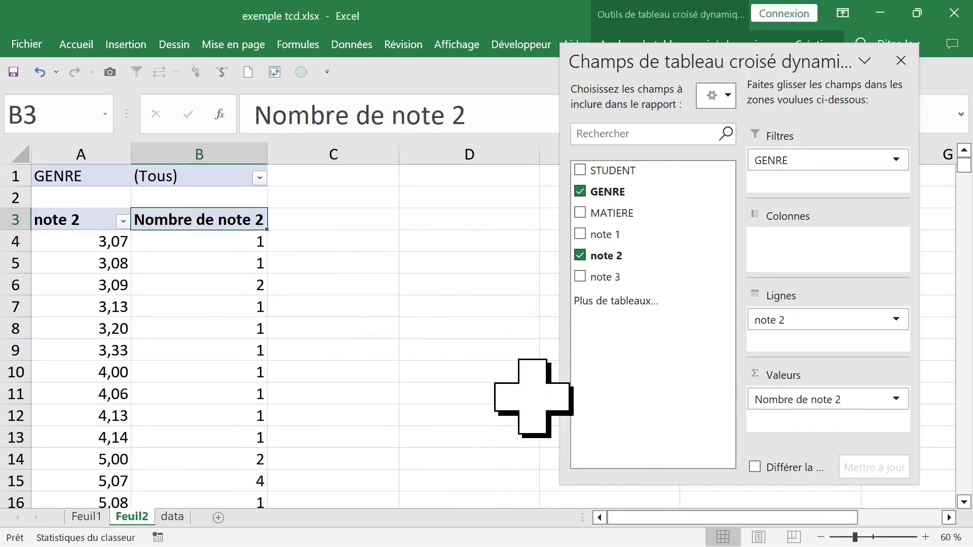
- Close the pivot table field list
left_click(202, 286)
left_click(111, 242)
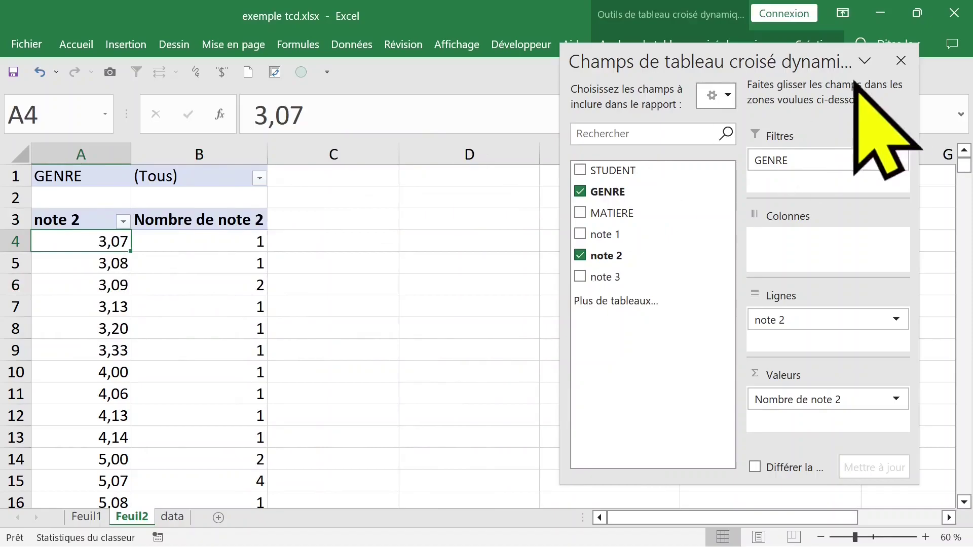
left_click(900, 60)
- Group the note 2 row labels in intervals of 5, keeping the automatic start and end values
left_click(631, 48)
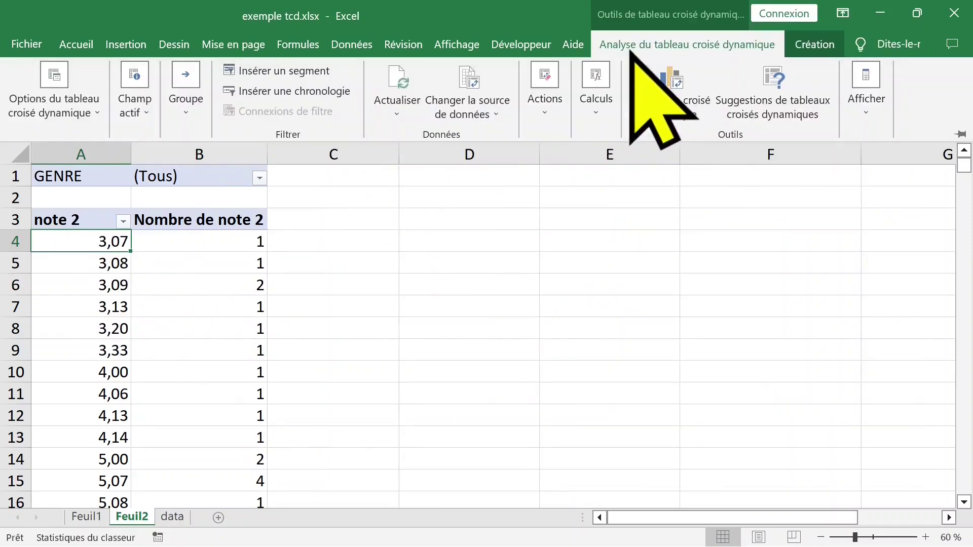
left_click(193, 99)
left_click(221, 152)
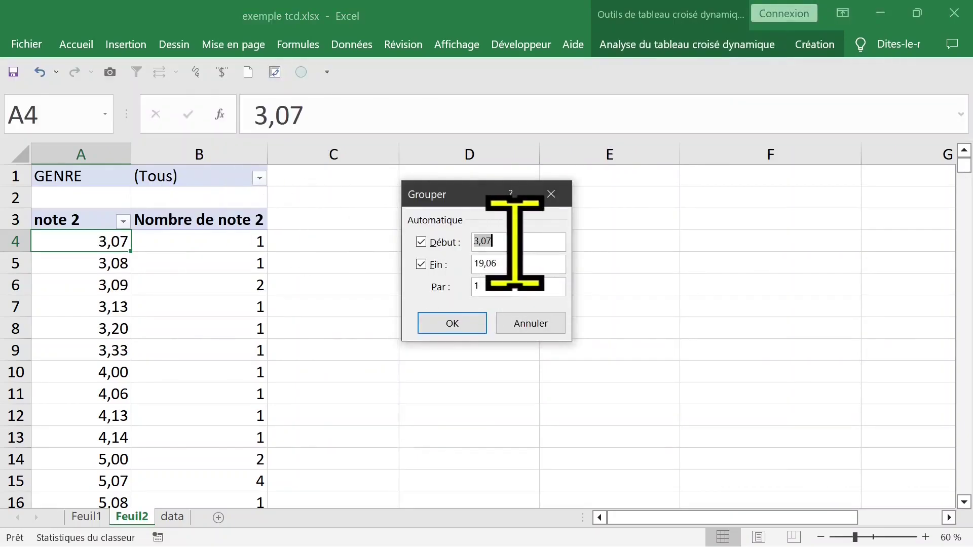
left_click(520, 262)
left_click(512, 288)
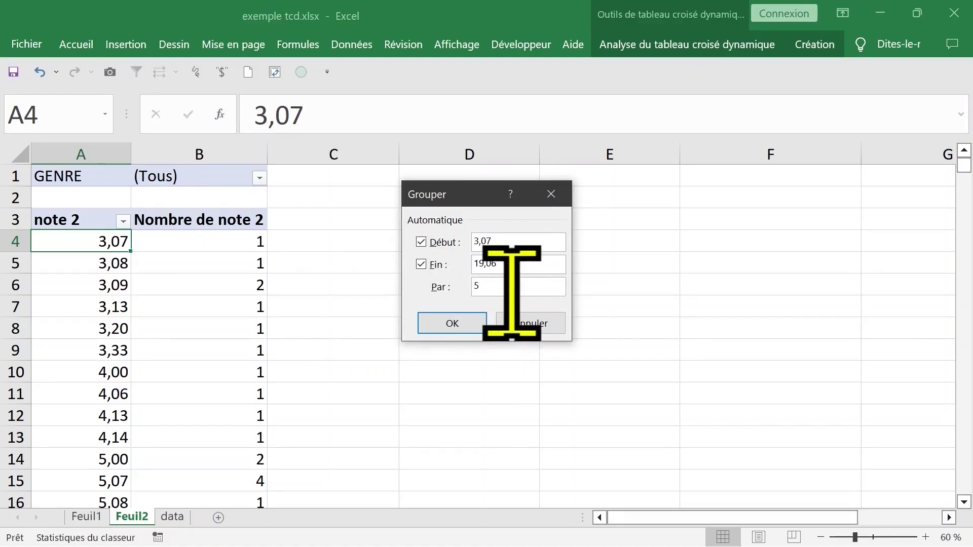
left_click(456, 326)
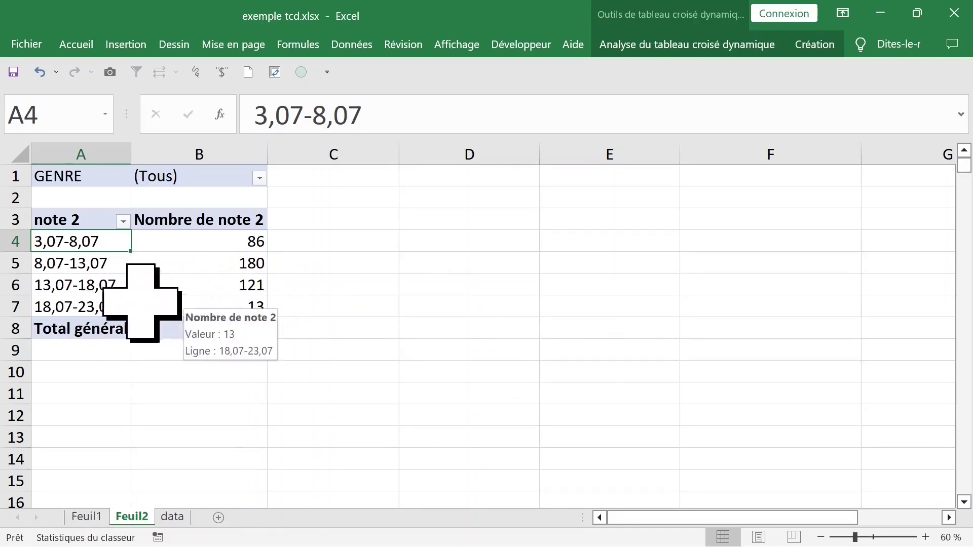
- Review the resulting note 2 ranges in the row labels and ungroup them
left_click_drag(96, 307, 81, 242)
key("Up")
key("Up")
key("Down")
left_click(91, 269)
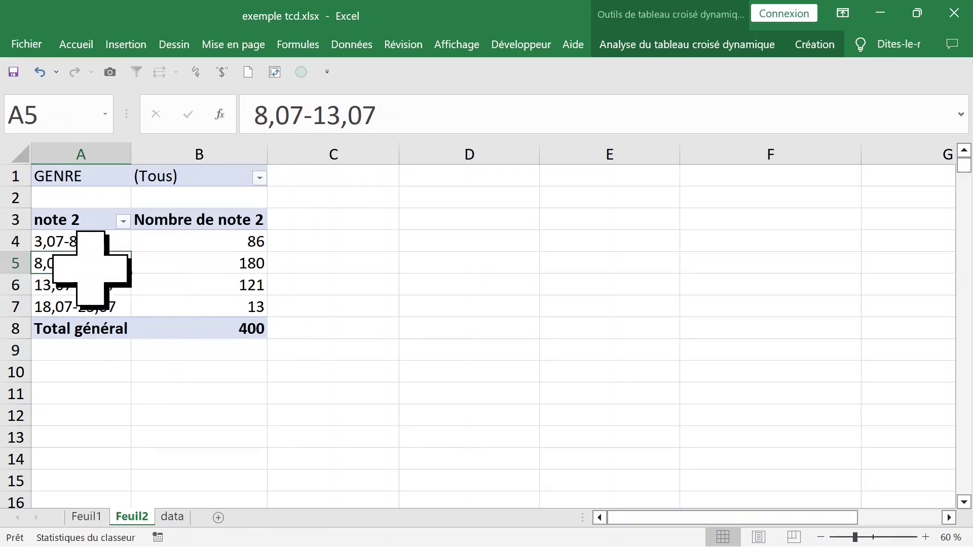
right_click(91, 269)
left_click(160, 419)
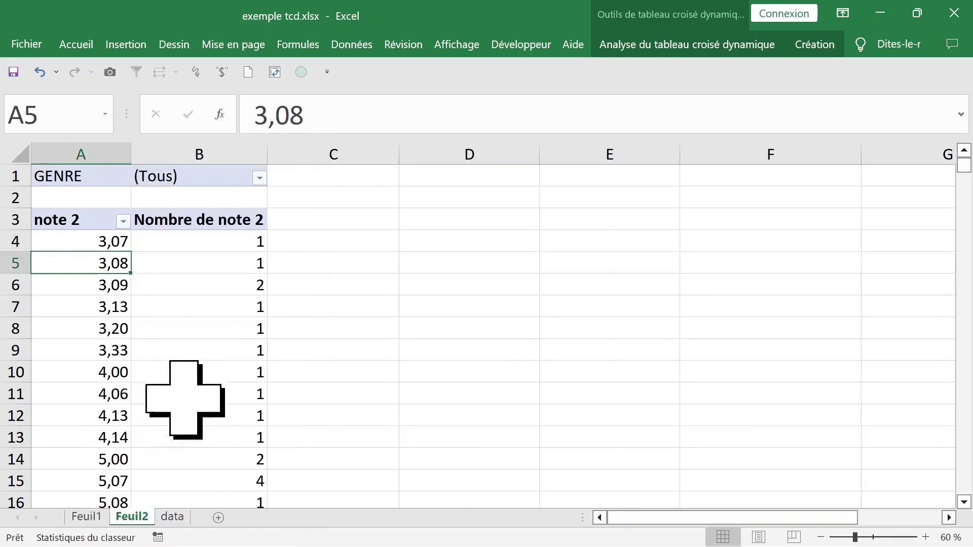
- Group the note 2 row labels from 0 to 20 in intervals of 4
right_click(87, 269)
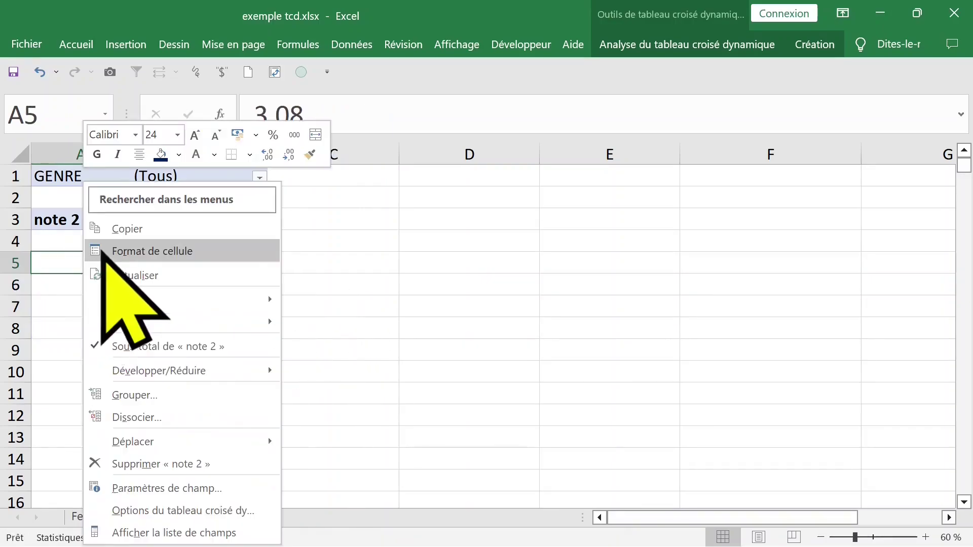
left_click(134, 395)
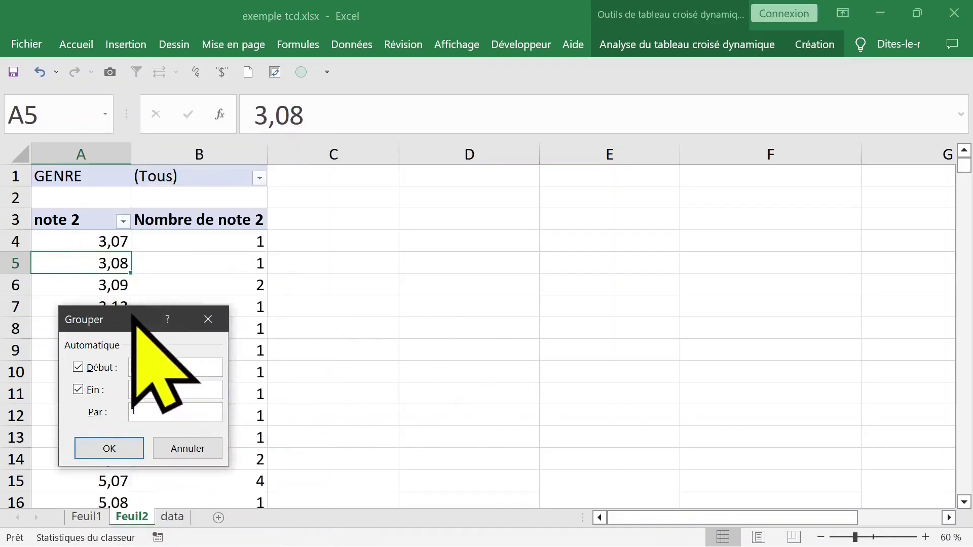
left_click_drag(132, 315, 615, 170)
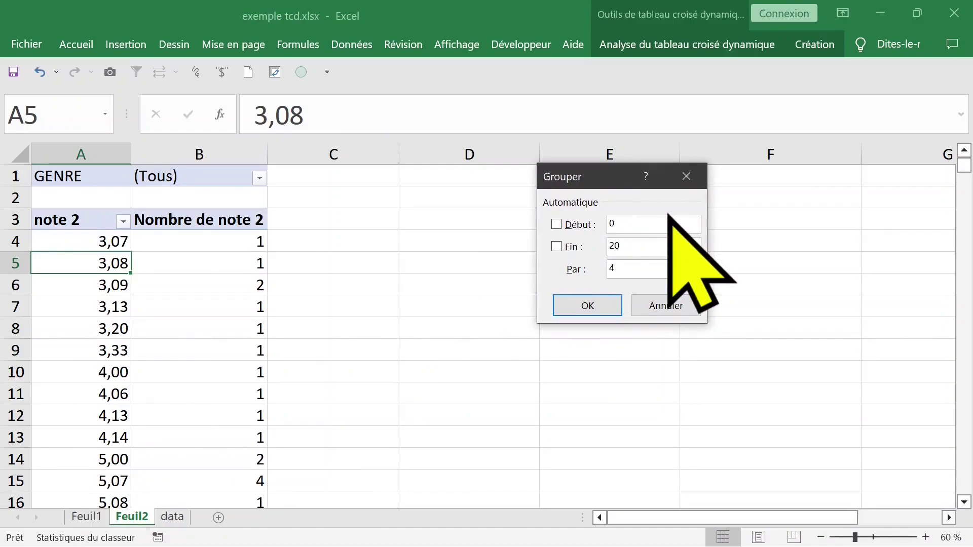
key("Return")
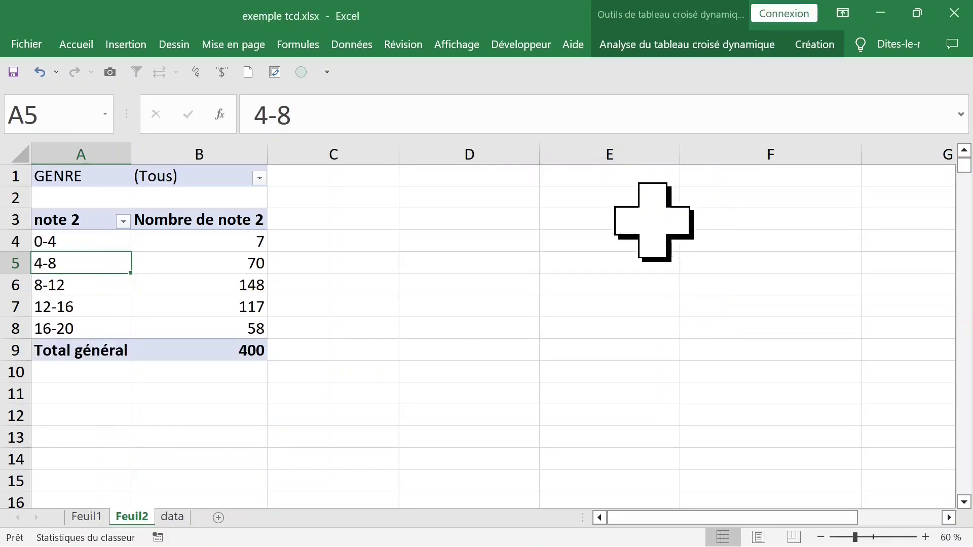
- Extract the student records behind the note 2 count for the 12-16 range
left_click(107, 310)
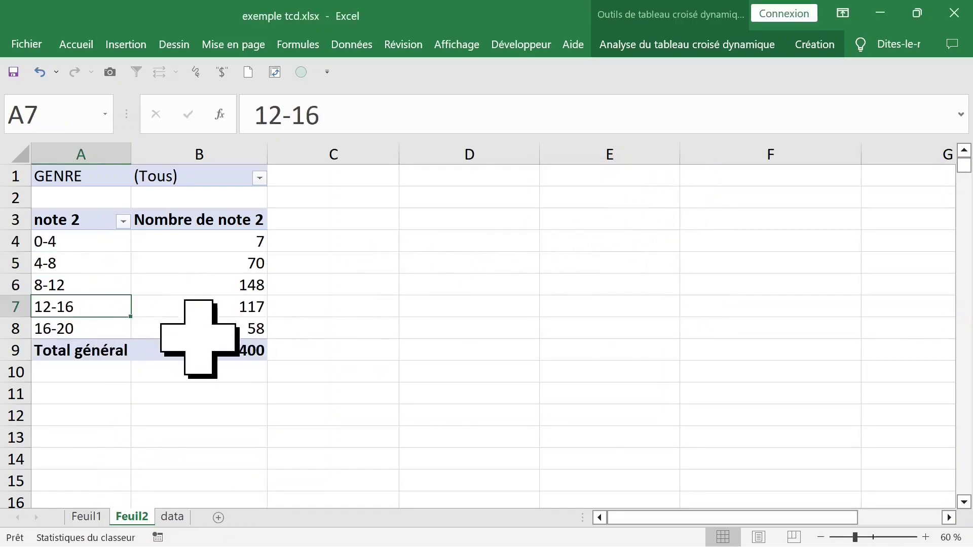
left_click(98, 312)
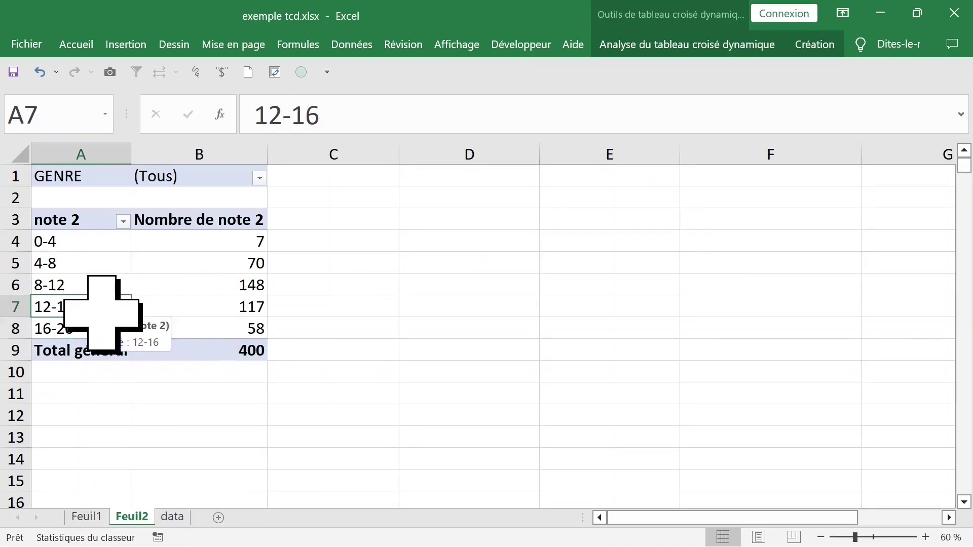
left_click(228, 309)
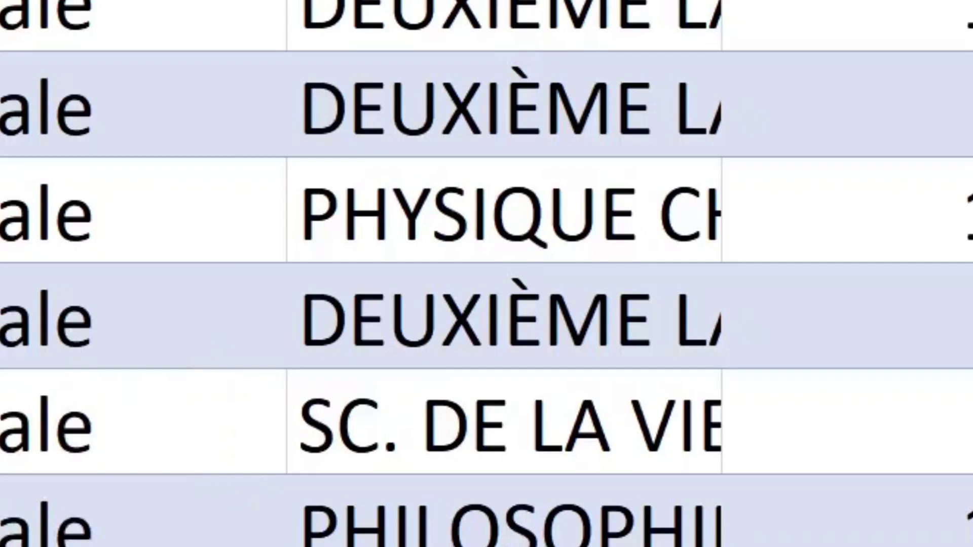
- Delete the sheet holding the student records extracted from the note 2 count
right_click(256, 476)
key("Escape")
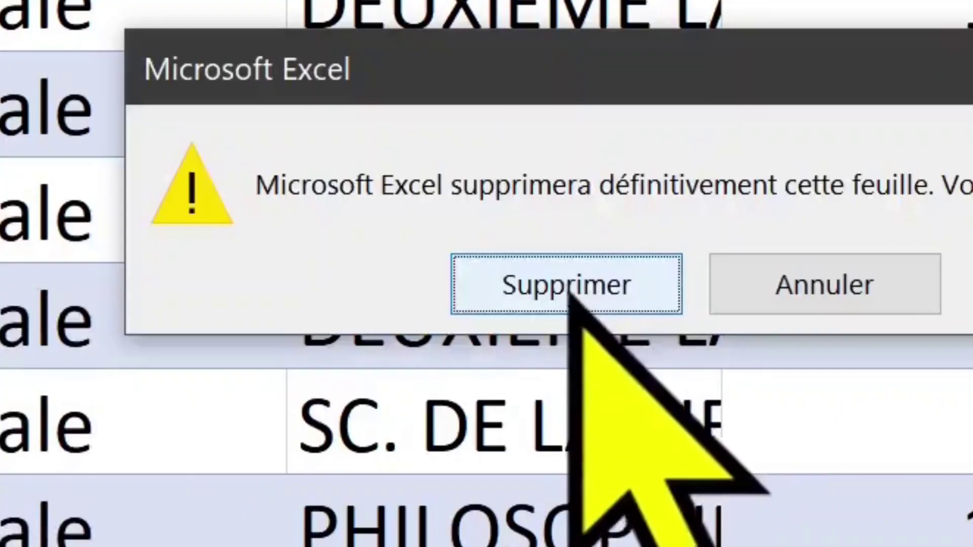
left_click(570, 285)
- Display the pivot table fields, replace note 2 with MATIERE in the rows, and count STUDENT in the values
left_click(206, 265)
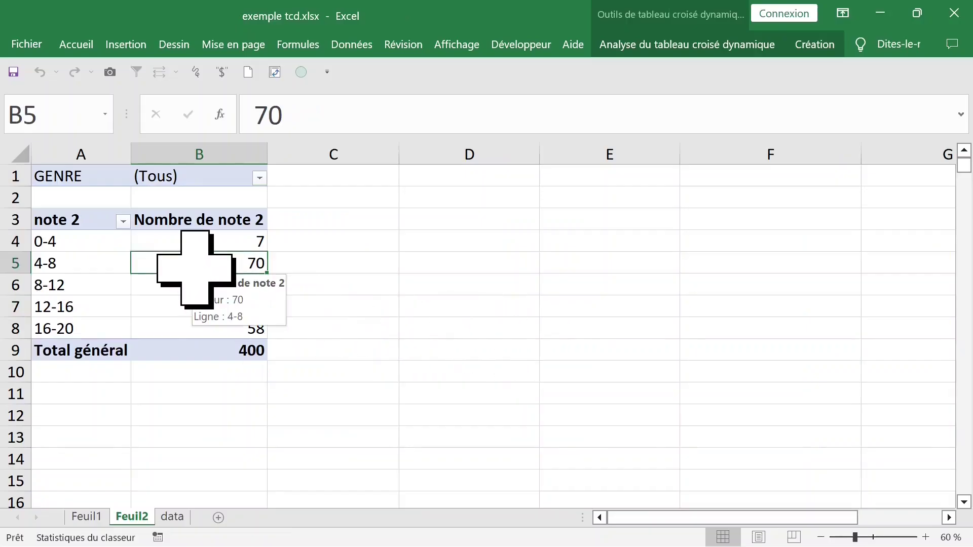
right_click(195, 269)
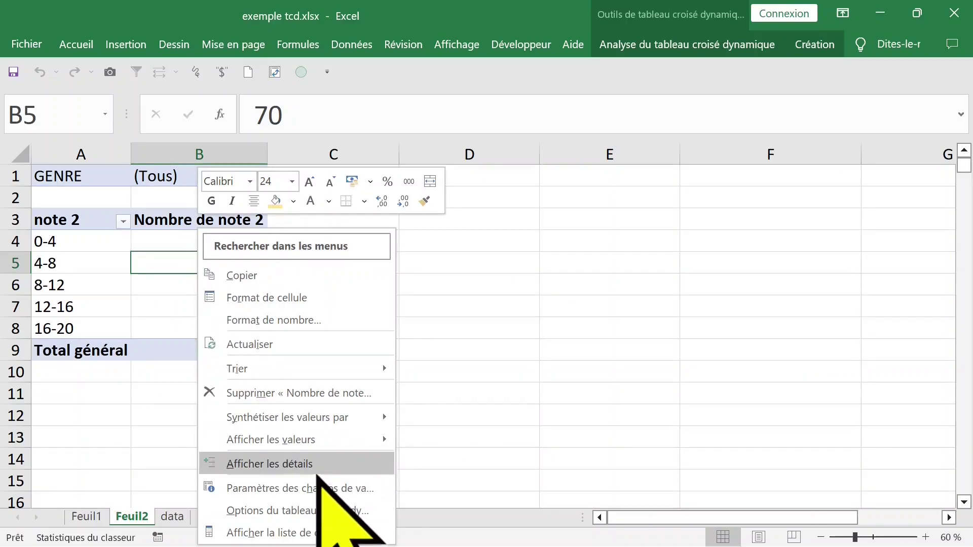
left_click(300, 531)
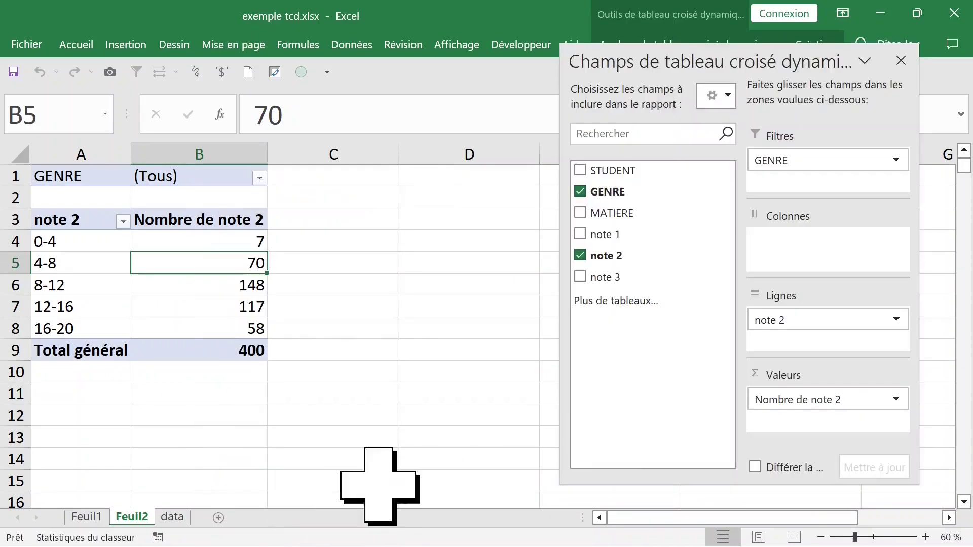
left_click(580, 255)
left_click(580, 213)
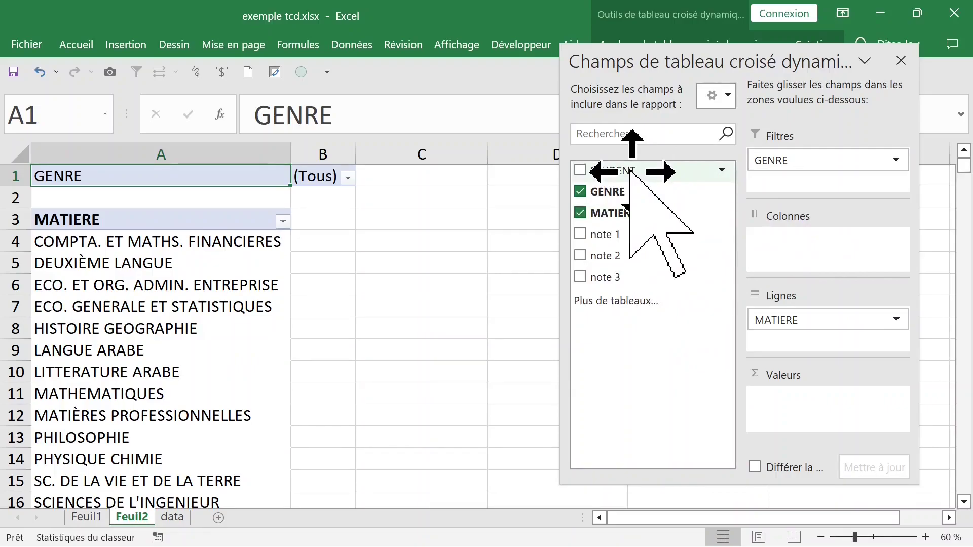
left_click_drag(629, 173, 774, 395)
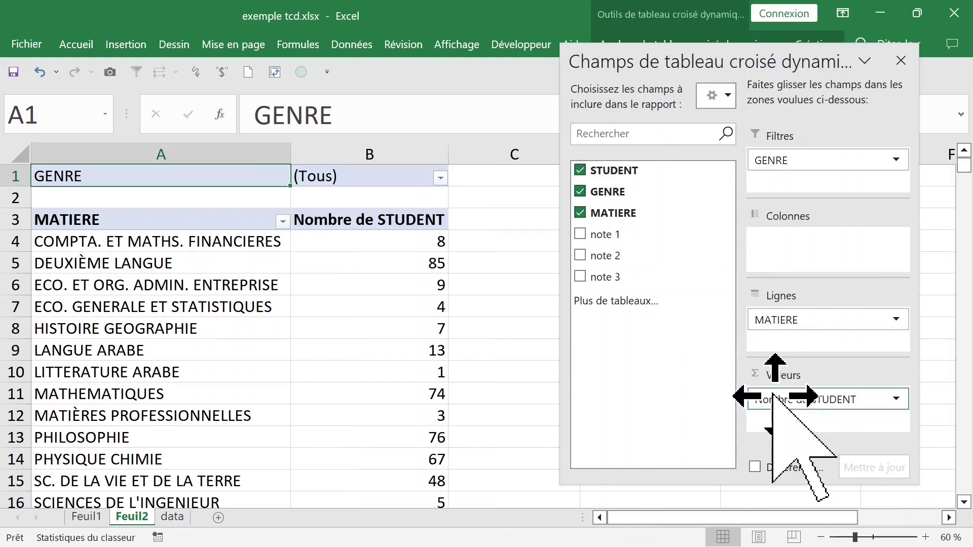
- Filter the student counts per subject by GENRE female, and switch the filter to male
left_click(440, 177)
left_click(277, 239)
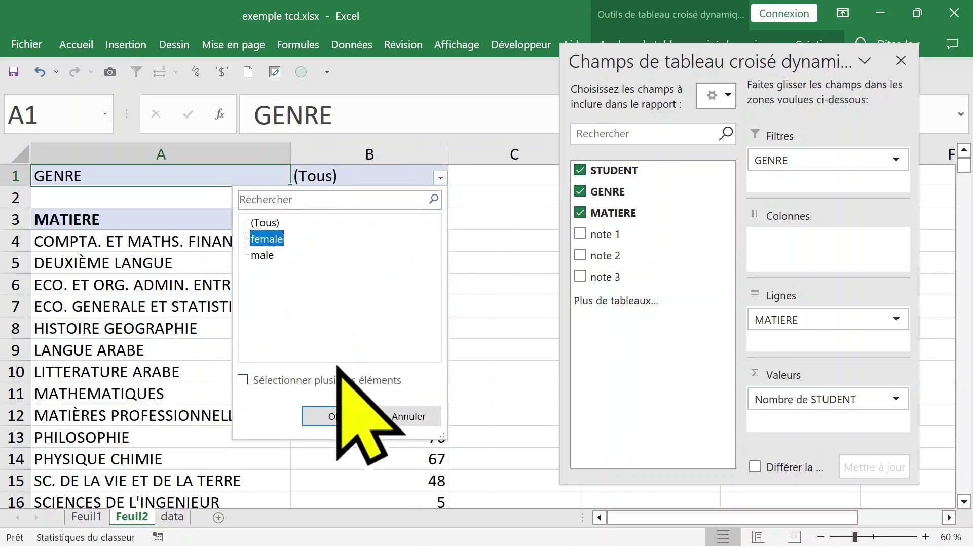
left_click(335, 417)
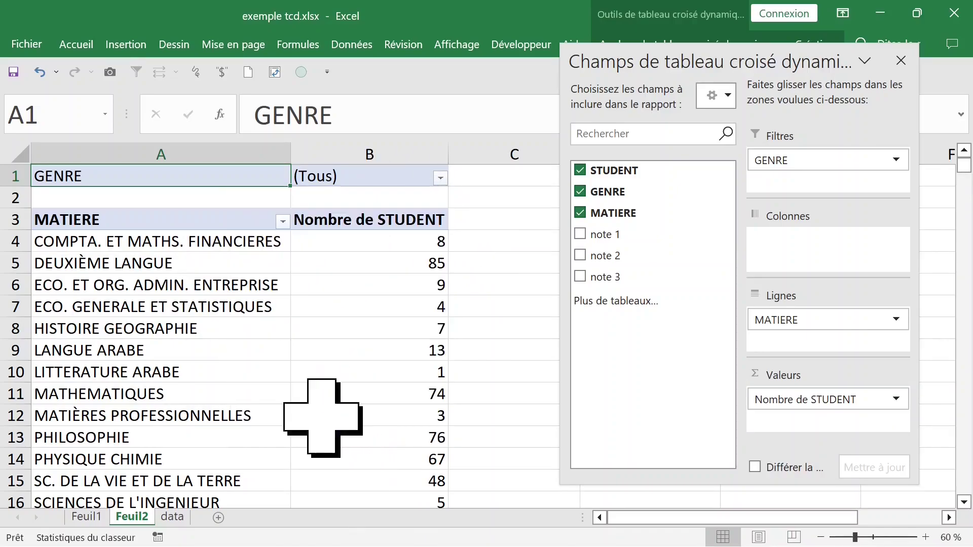
left_click(440, 178)
left_click(262, 255)
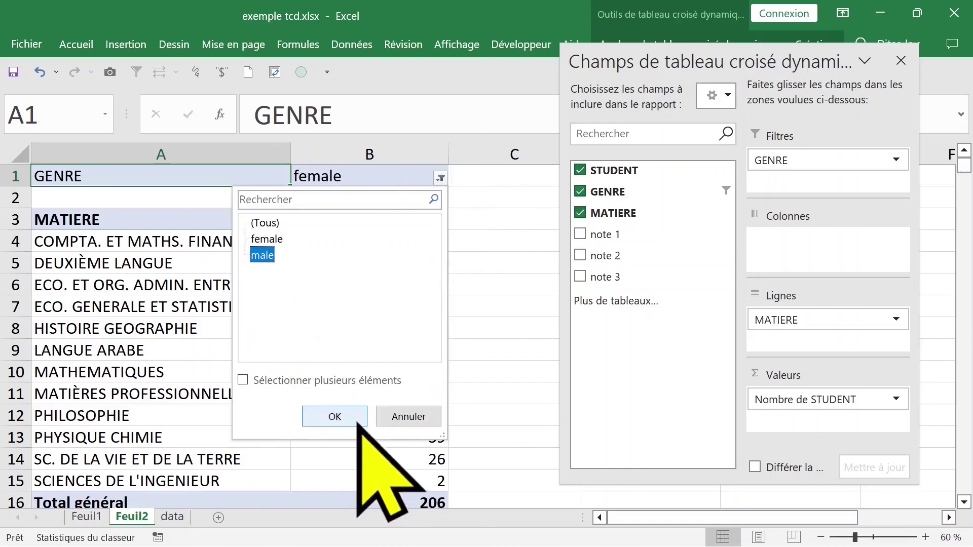
left_click(335, 417)
left_click(348, 257)
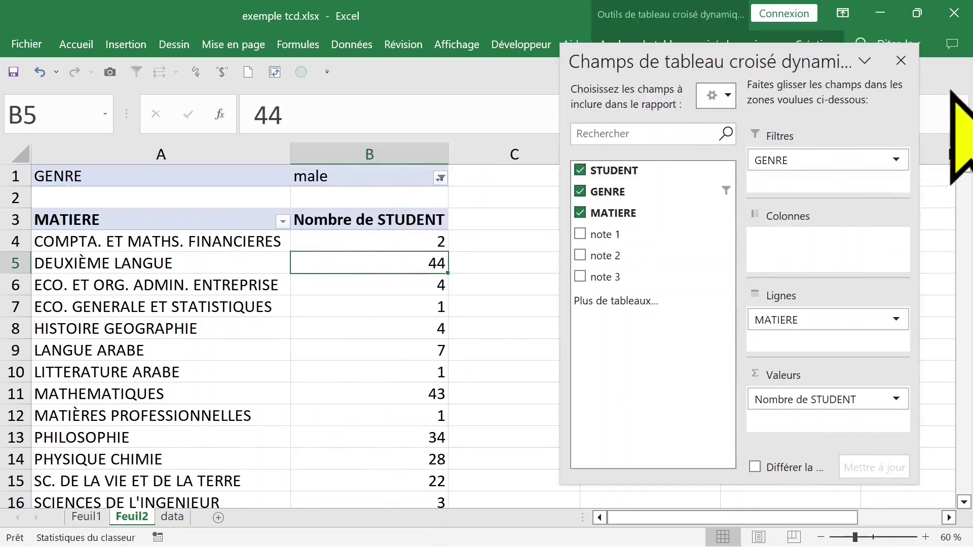
- Close the pivot table field list and reset the GENRE filter to (Tous)
left_click(901, 61)
left_click(377, 244)
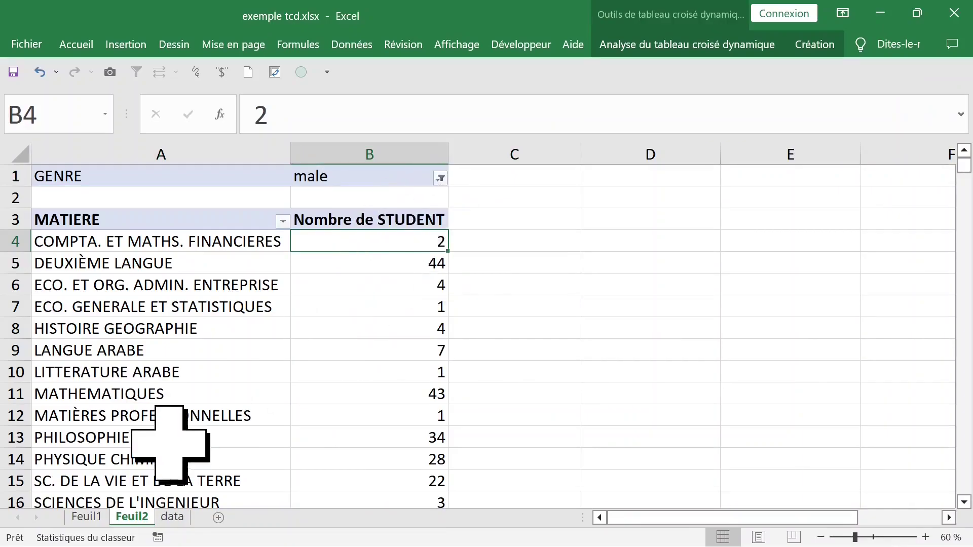
left_click(293, 323)
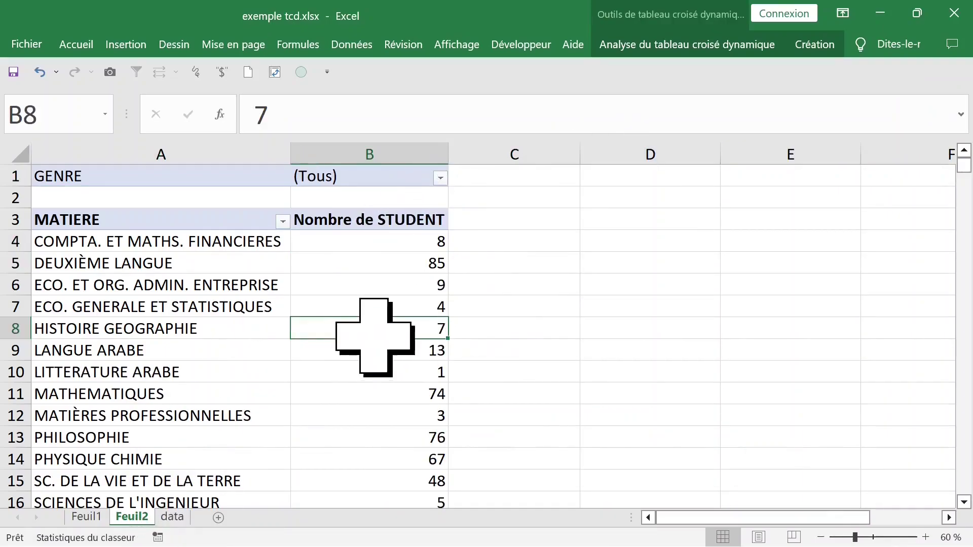
- Generate a separate pivot table sheet for each GENRE value using the report filter pages option
left_click(332, 292)
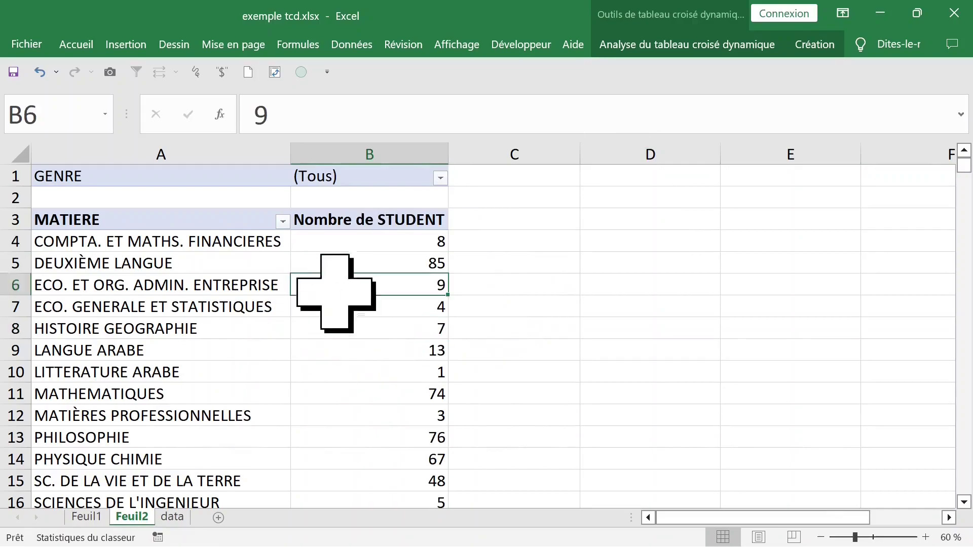
left_click(688, 46)
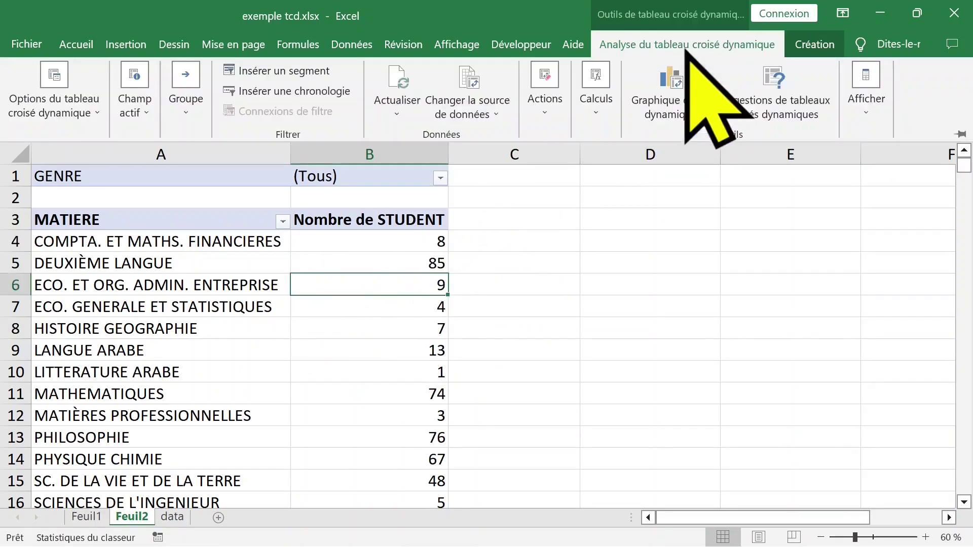
left_click(97, 114)
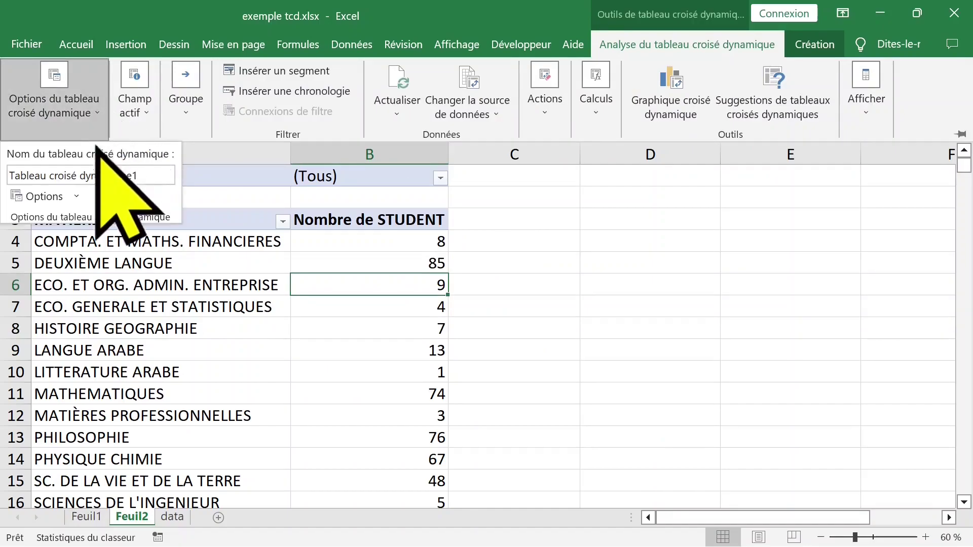
left_click(36, 197)
left_click(122, 241)
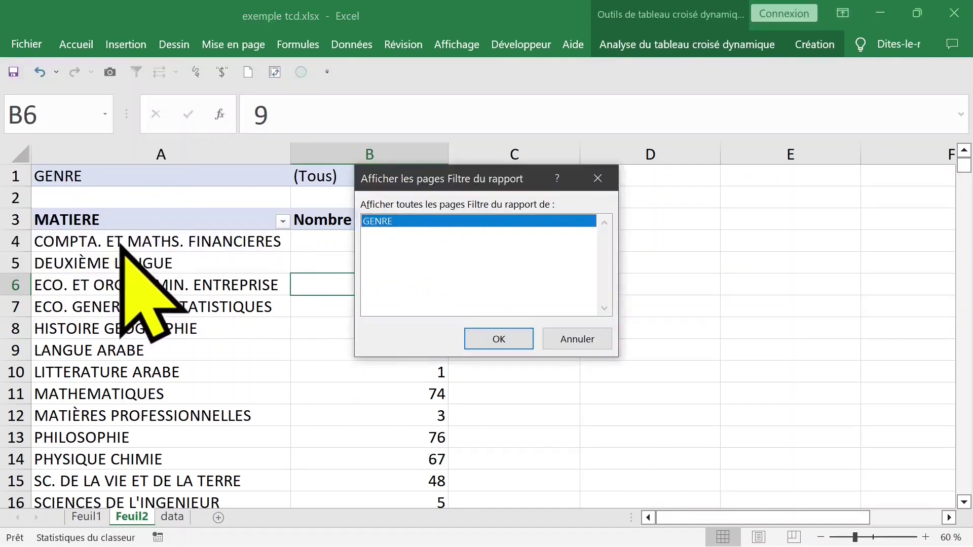
left_click(512, 337)
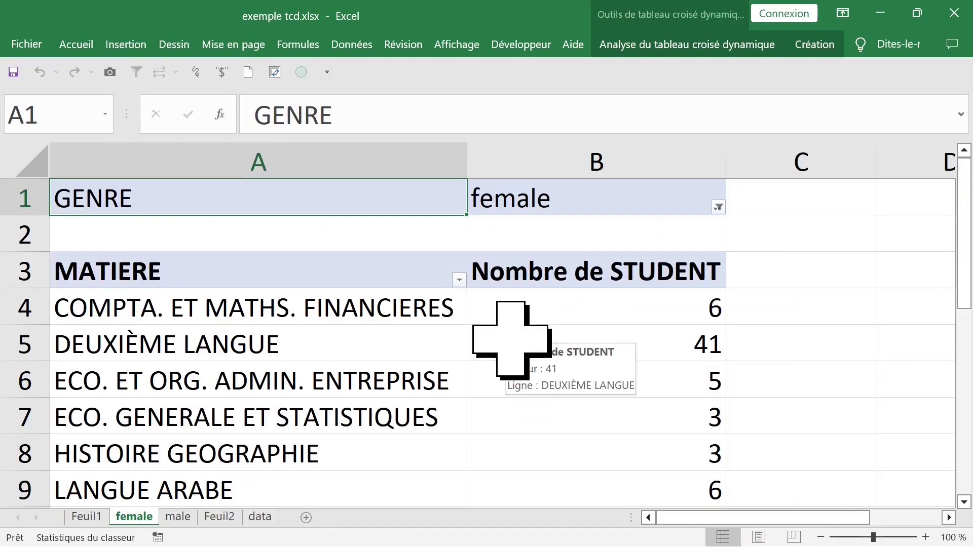
- Examine the student counts per subject on the male sheet and return to Feuil2
left_click(178, 517)
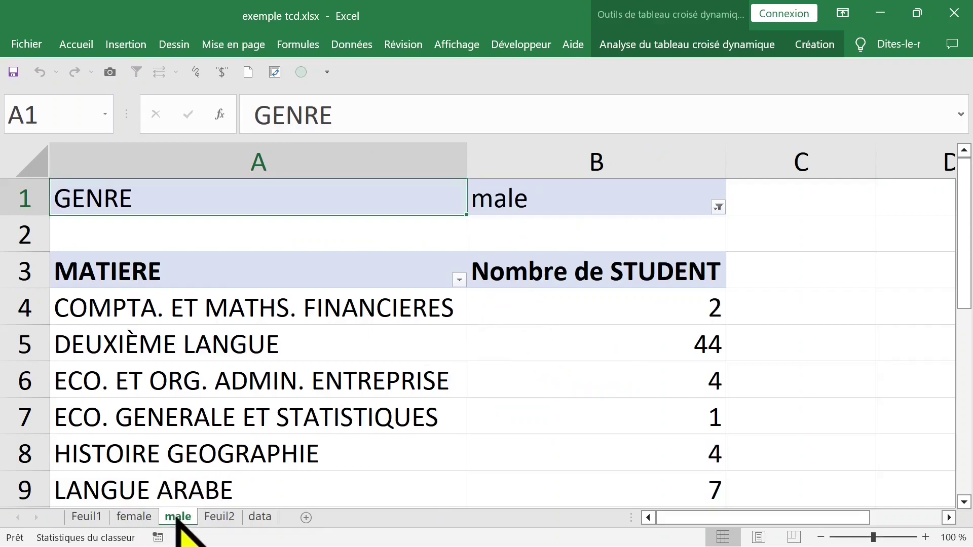
left_click(522, 305)
left_click(265, 350)
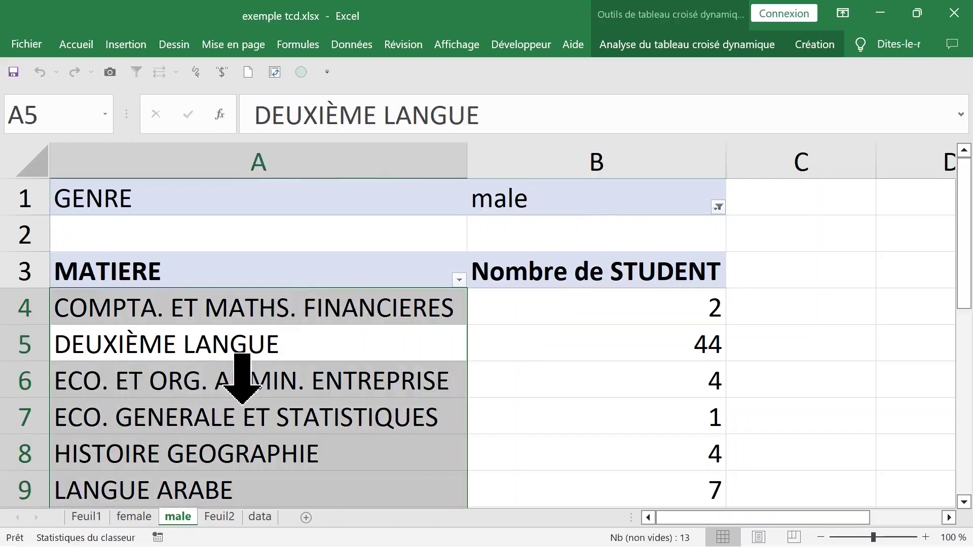
left_click(310, 307)
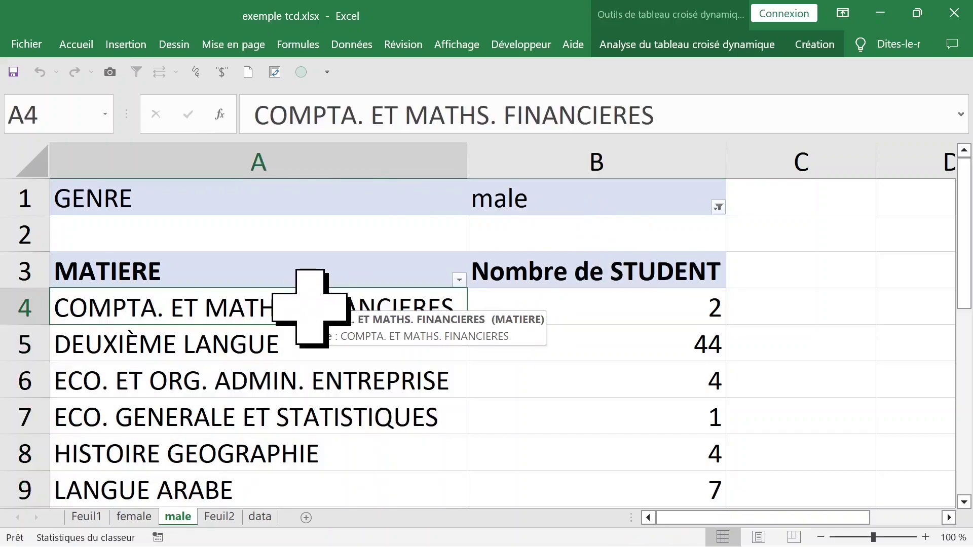
left_click(221, 517)
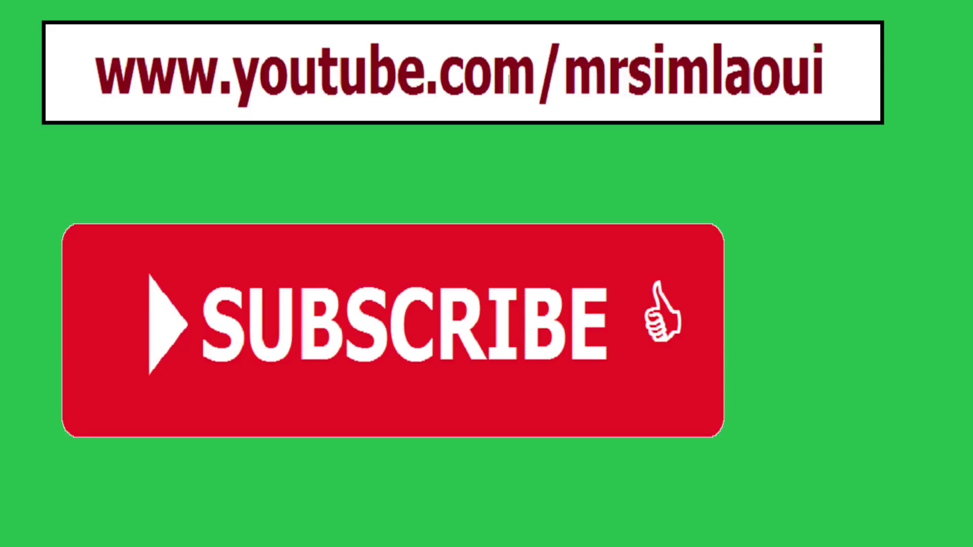